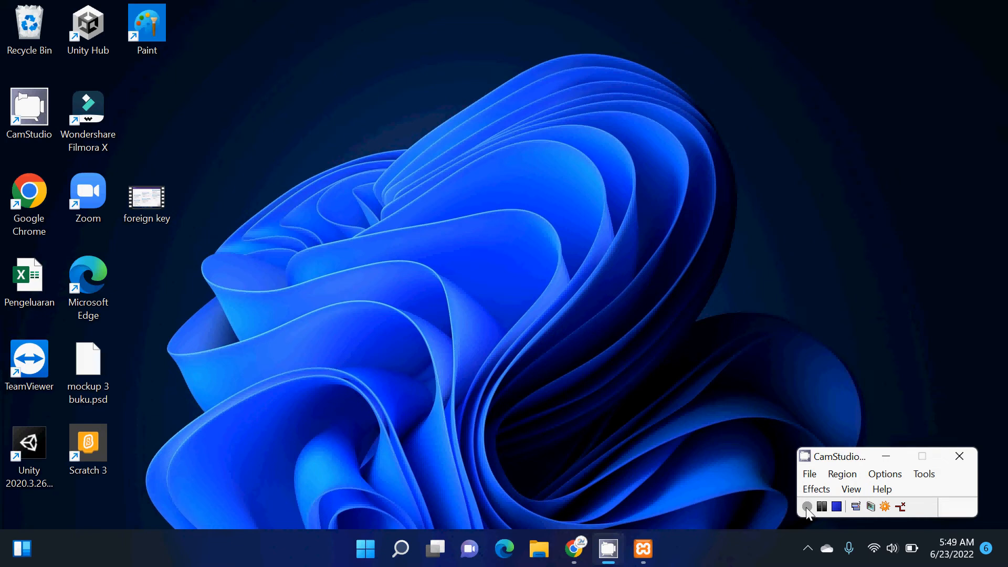
- Switch to phpMyAdmin in Chrome, create a database named Penjualan with utf8mb4_general_ci collation, and open it
mouse_move(574, 549)
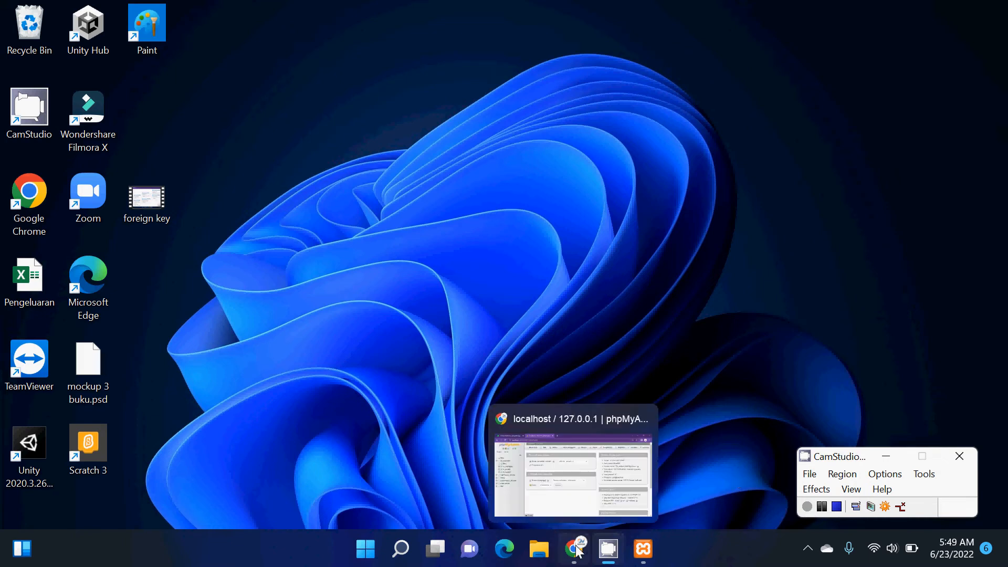
left_click(535, 477)
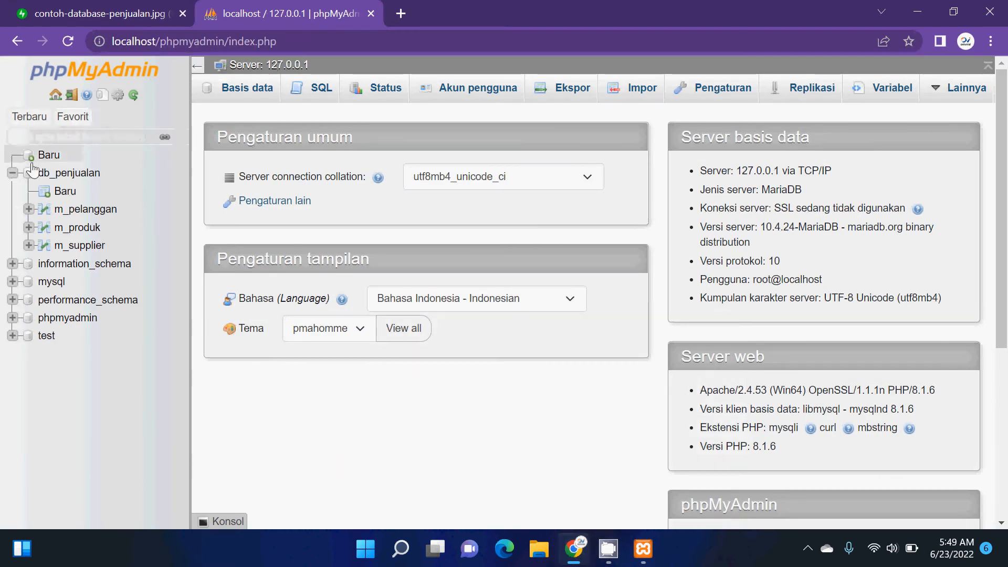
left_click(53, 157)
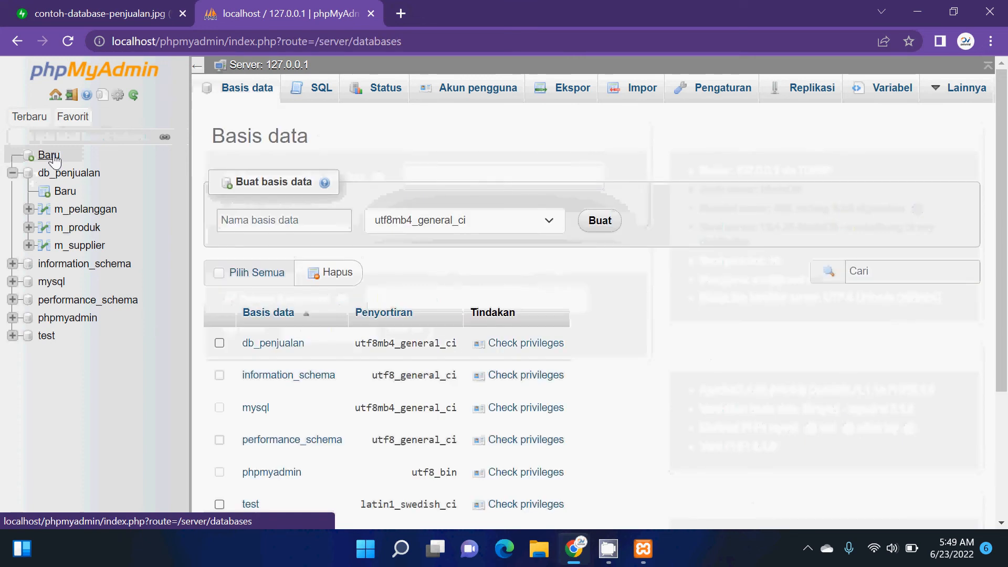
left_click(296, 223)
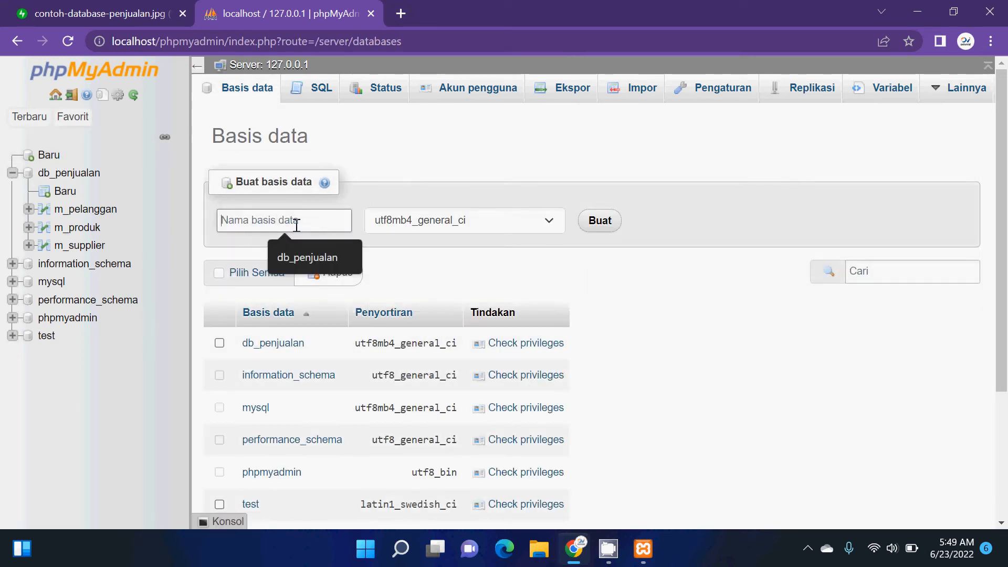
type("Database")
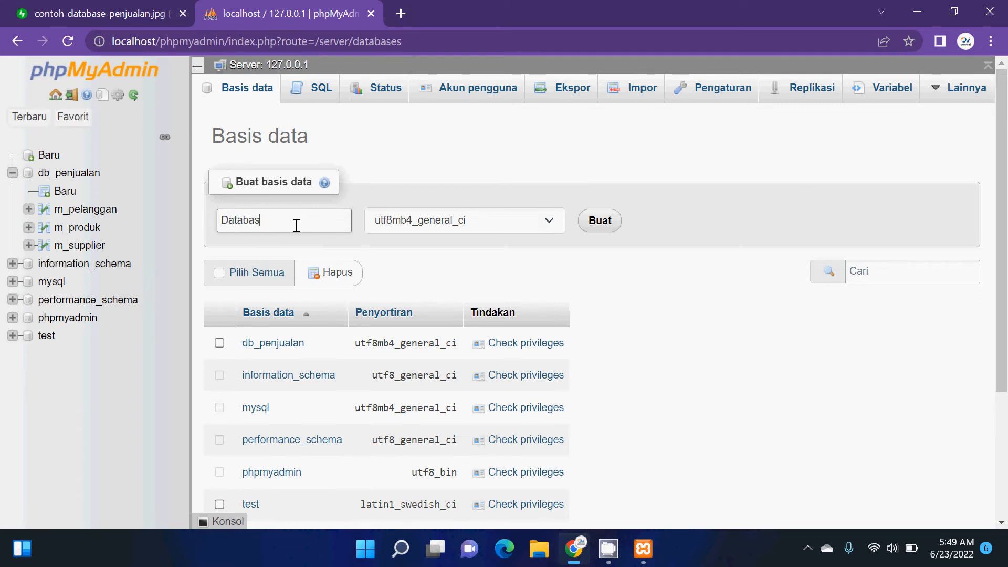
key("BackSpace")
key("BackSpace")
key("BackSpace")
key("BackSpace")
key("BackSpace")
key("BackSpace")
key("BackSpace")
key("BackSpace")
type("Penjualan")
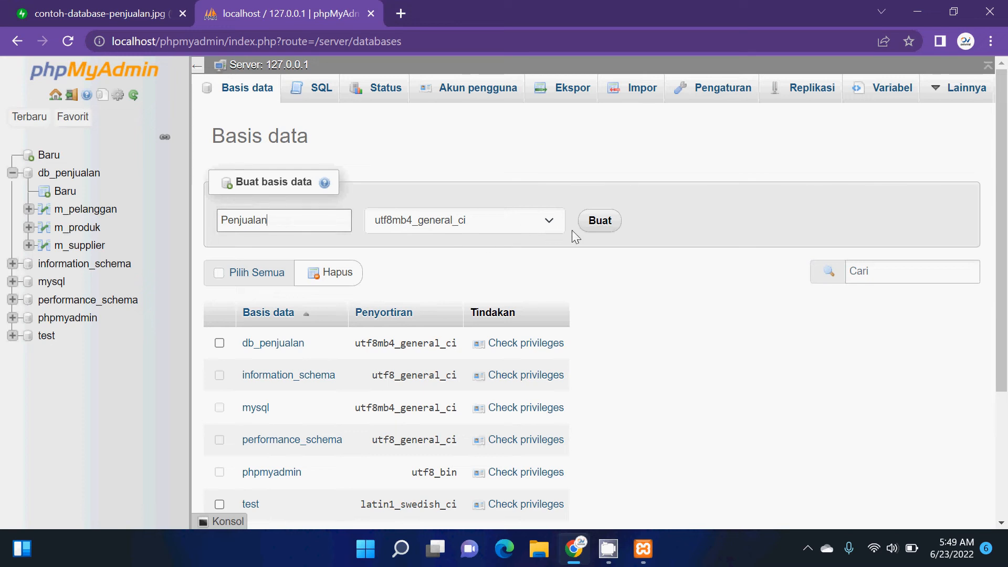
left_click(596, 231)
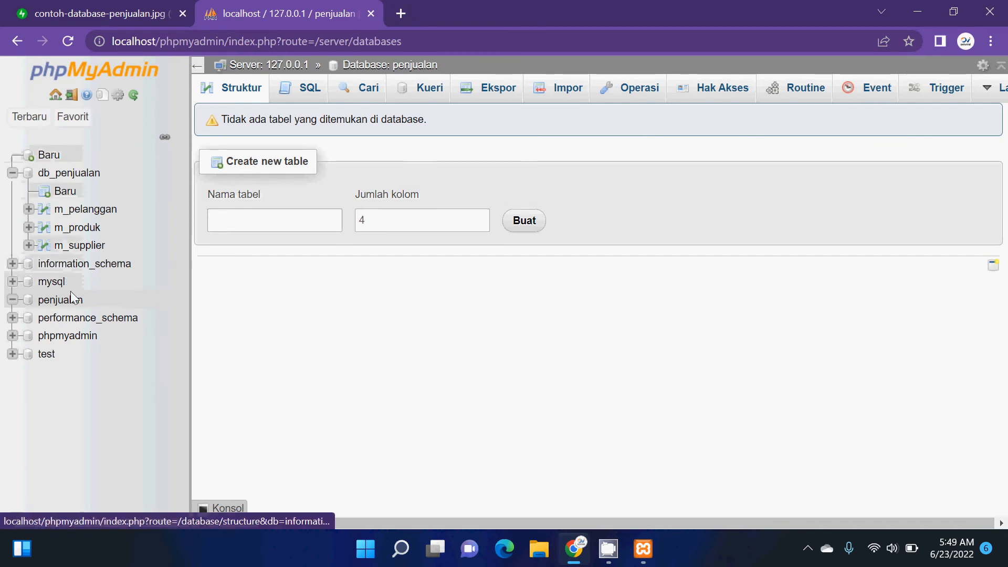
left_click(60, 304)
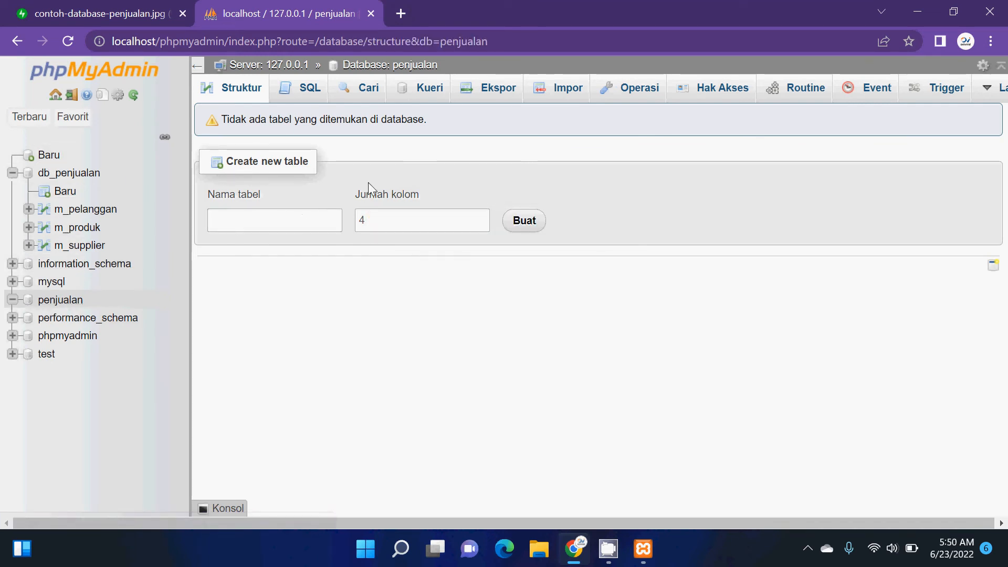
left_click(302, 225)
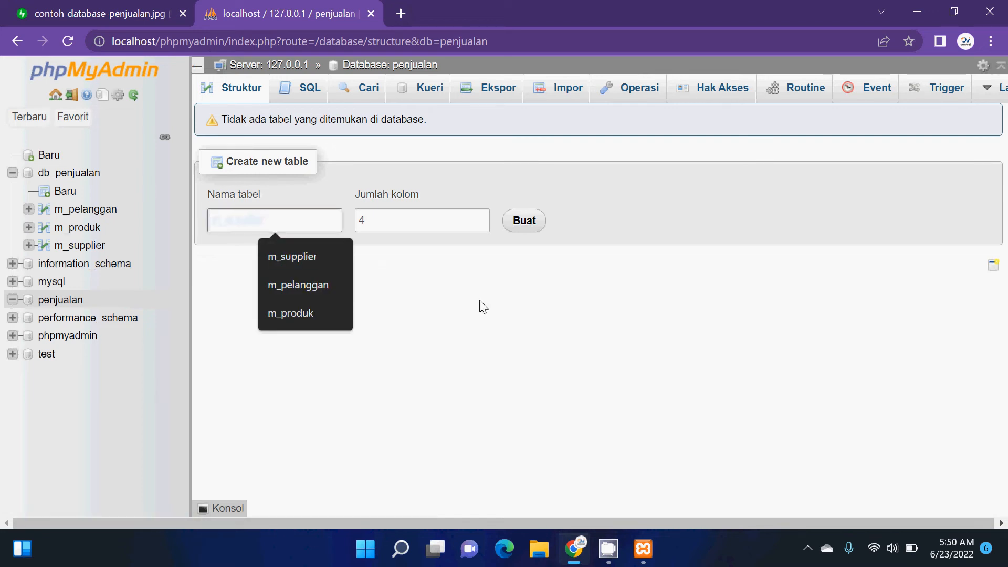
left_click(483, 301)
left_click(307, 210)
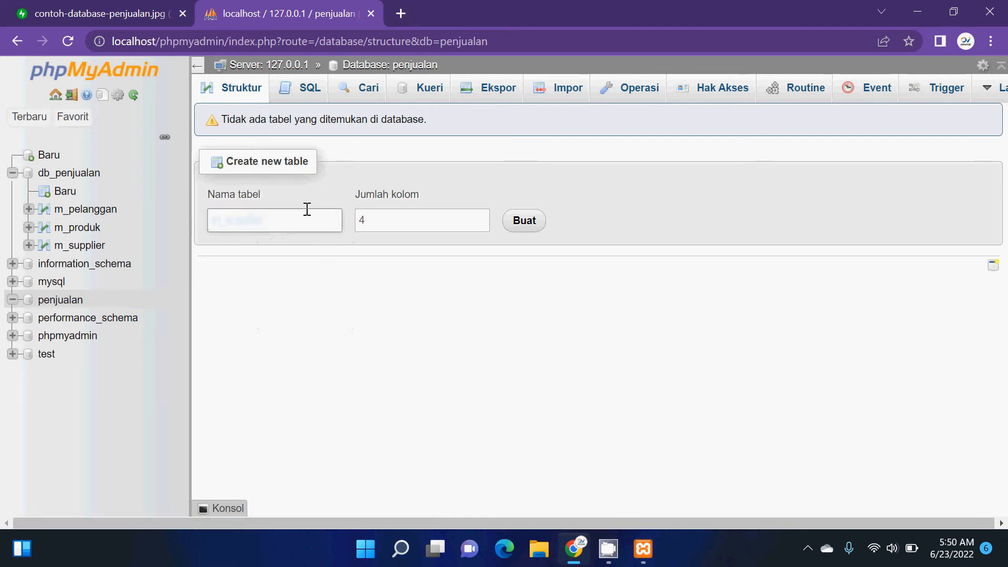
left_click(307, 210)
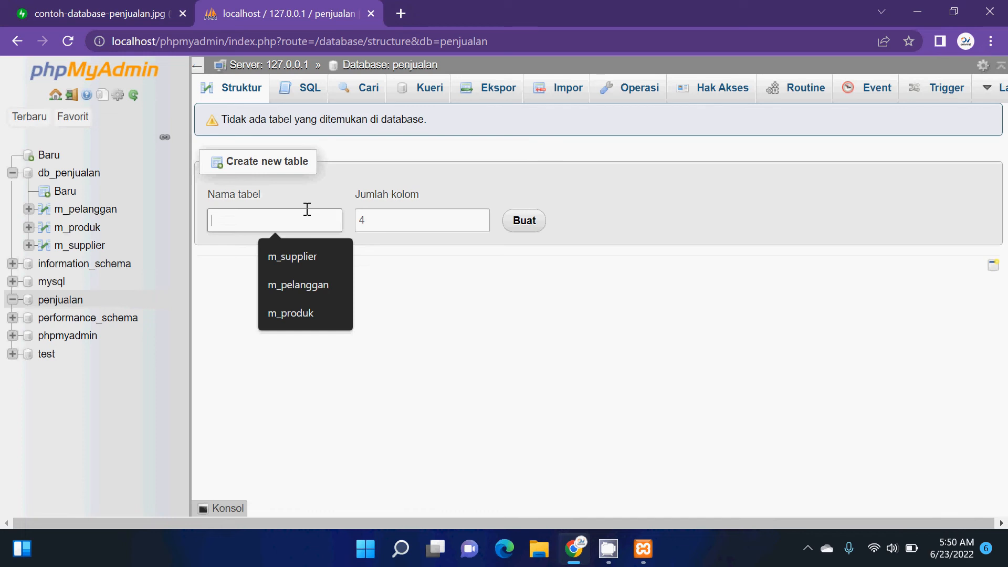
type("M_")
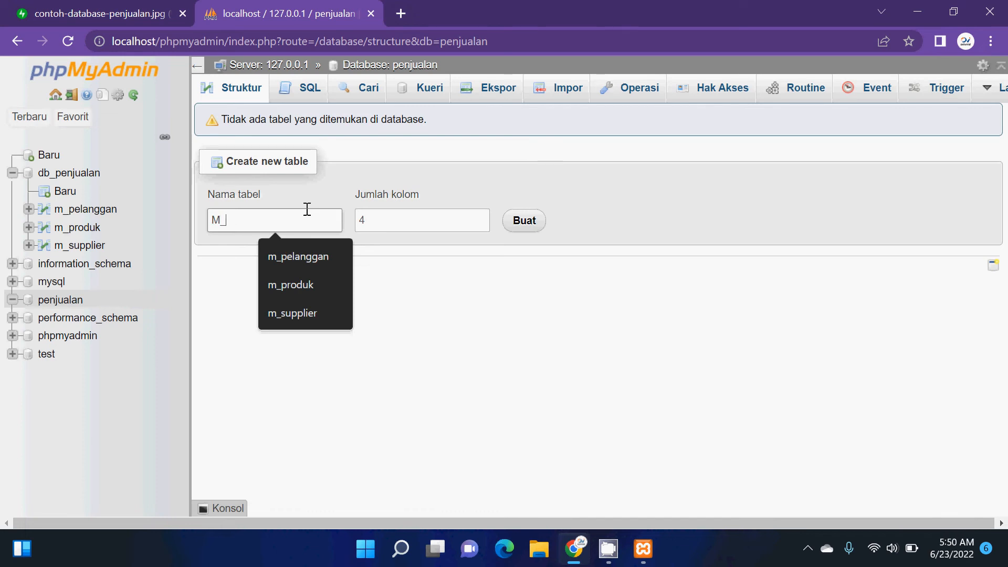
type("pelanggan")
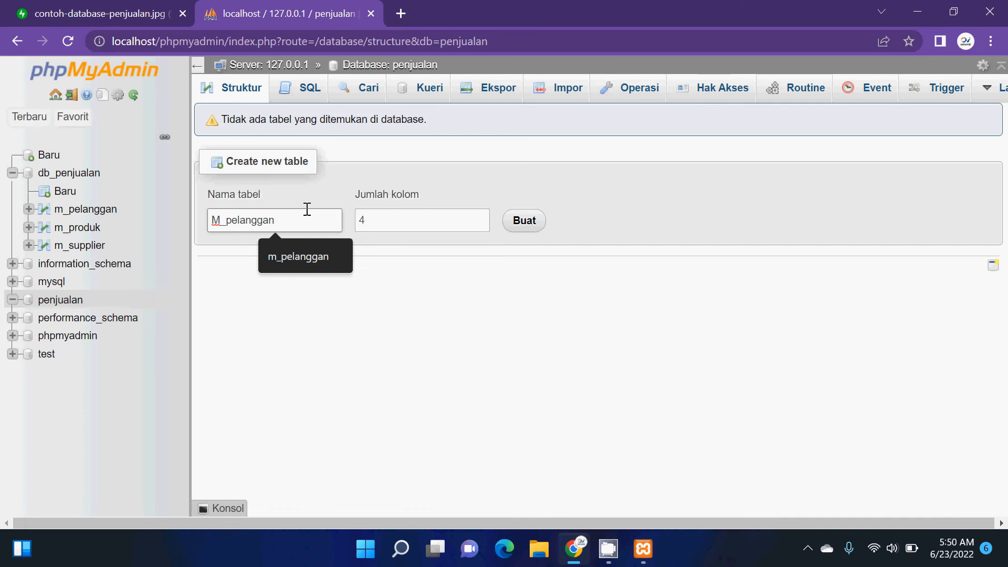
key("BackSpace")
key("BackSpace")
key("BackSpace")
key("BackSpace")
key("BackSpace")
key("BackSpace")
key("BackSpace")
key("BackSpace")
key("BackSpace")
key("BackSpace")
key("BackSpace")
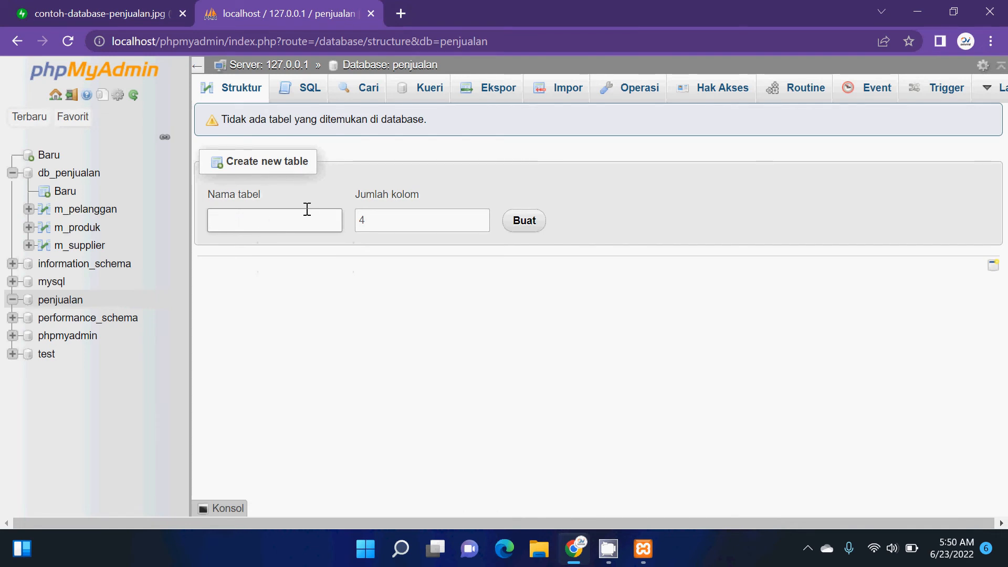
type("t_transaks")
key("BackSpace")
key("BackSpace")
key("BackSpace")
key("BackSpace")
key("BackSpace")
key("BackSpace")
key("BackSpace")
key("BackSpace")
type("penjualaan")
key("BackSpace")
key("BackSpace")
key("BackSpace")
key("BackSpace")
key("BackSpace")
key("BackSpace")
key("BackSpace")
key("BackSpace")
key("BackSpace")
key("BackSpace")
type("detail_penjualan")
key("BackSpace")
key("BackSpace")
key("BackSpace")
key("BackSpace")
key("BackSpace")
key("BackSpace")
key("BackSpace")
key("BackSpace")
key("BackSpace")
key("BackSpace")
key("BackSpace")
key("BackSpace")
key("BackSpace")
key("BackSpace")
key("BackSpace")
key("BackSpace")
key("BackSpace")
key("BackSpace")
- Create a table named m_pelanggan with 4 columns in the penjualan database
type("M")
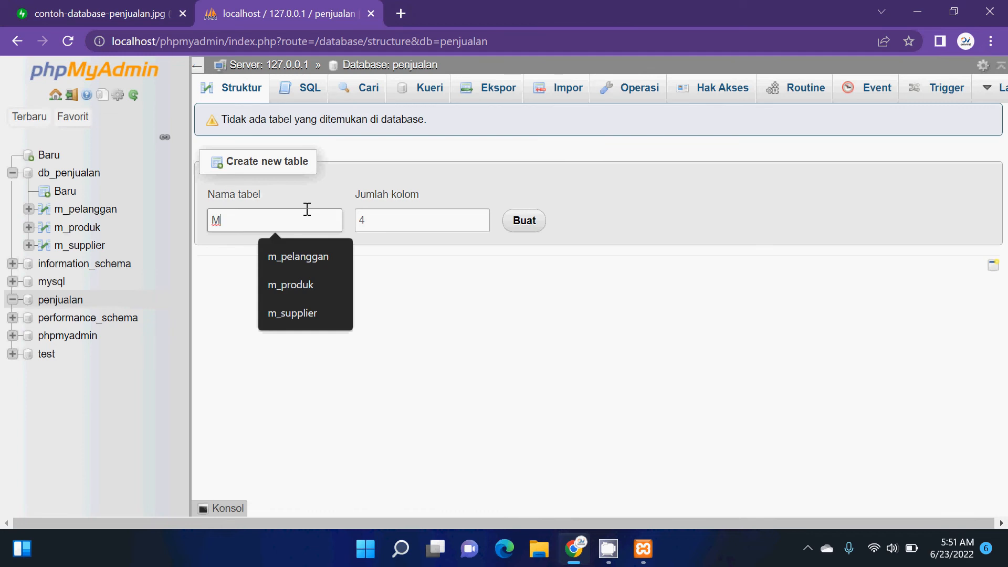
type("_")
type("pelan")
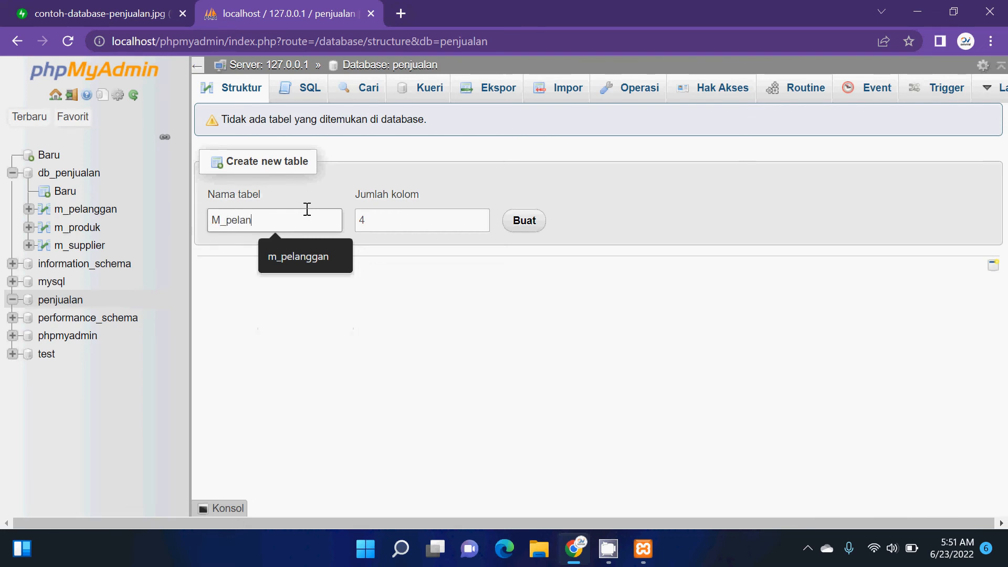
type("ggan")
key("Left")
key("BackSpace")
type("m")
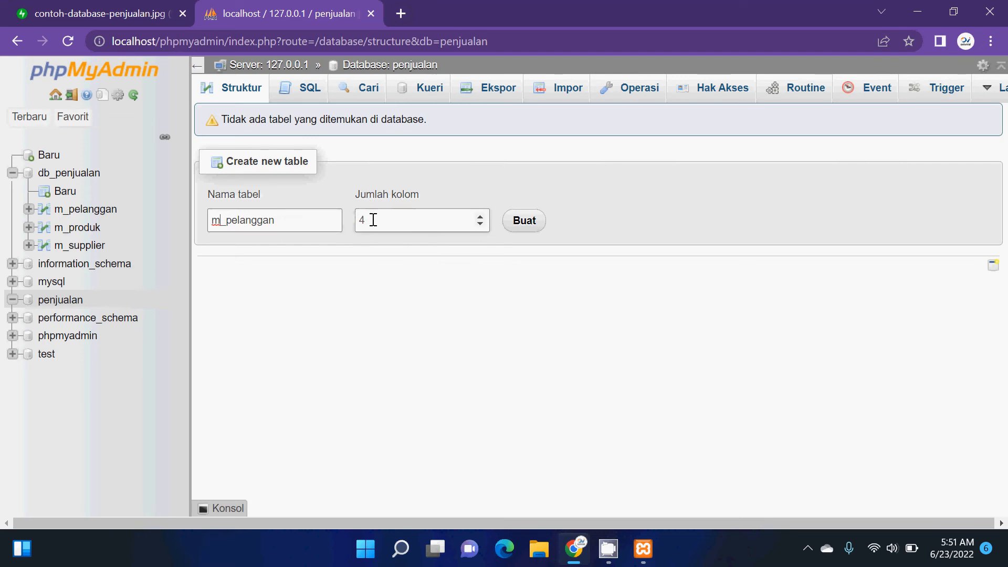
left_click(526, 223)
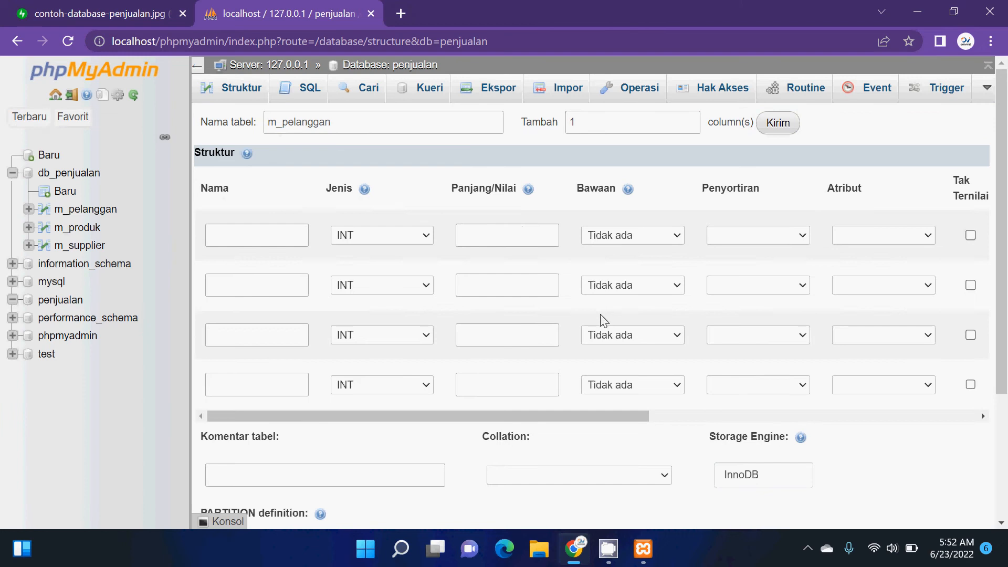
- Name the table's first column pelanggan_id and set its length to 11
left_click(270, 239)
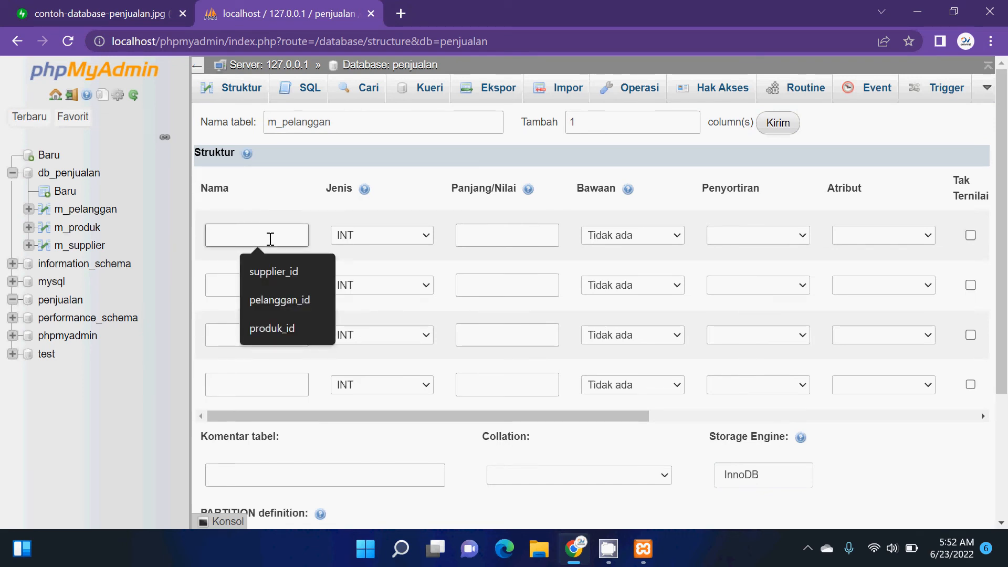
type("pelanggan")
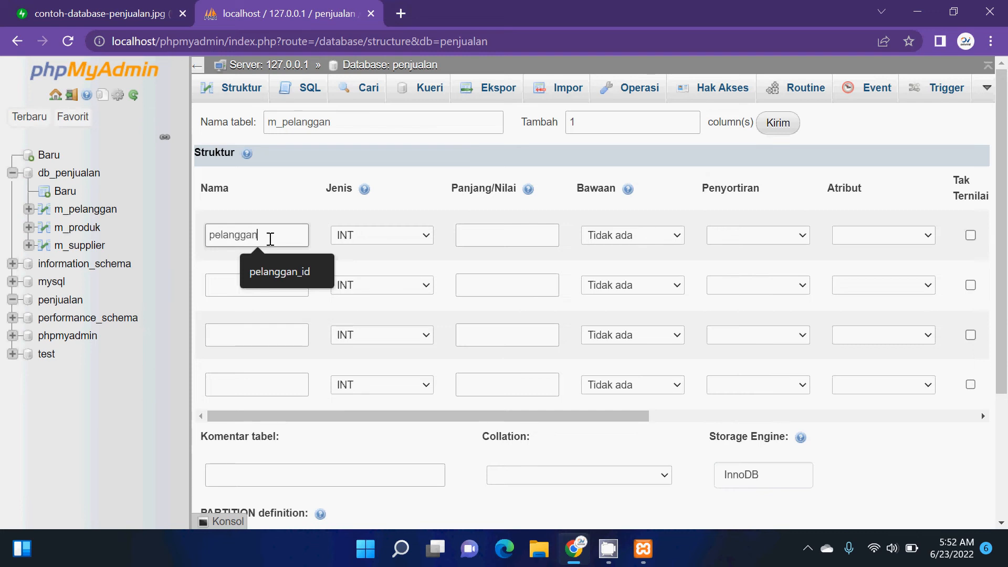
type("_id")
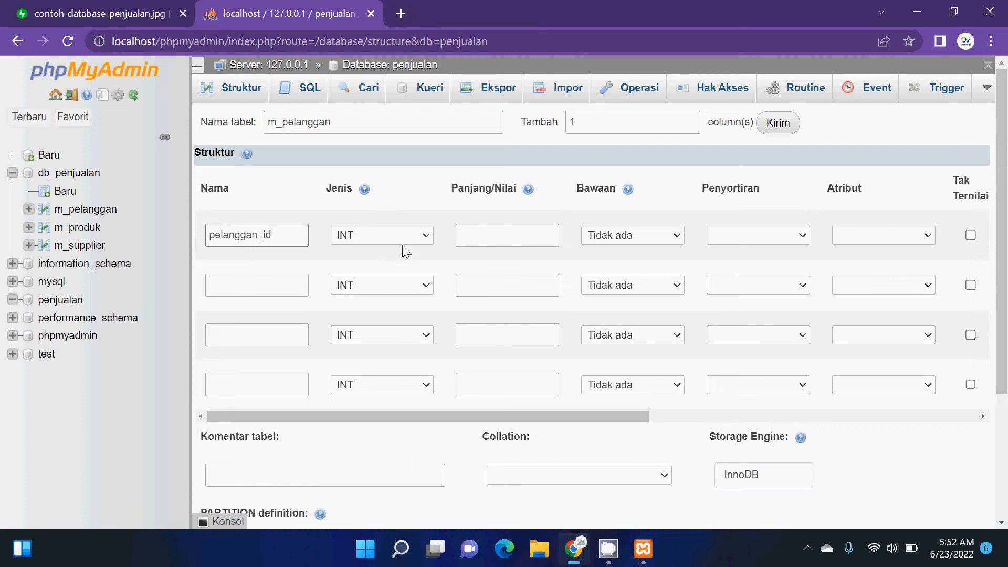
left_click(501, 244)
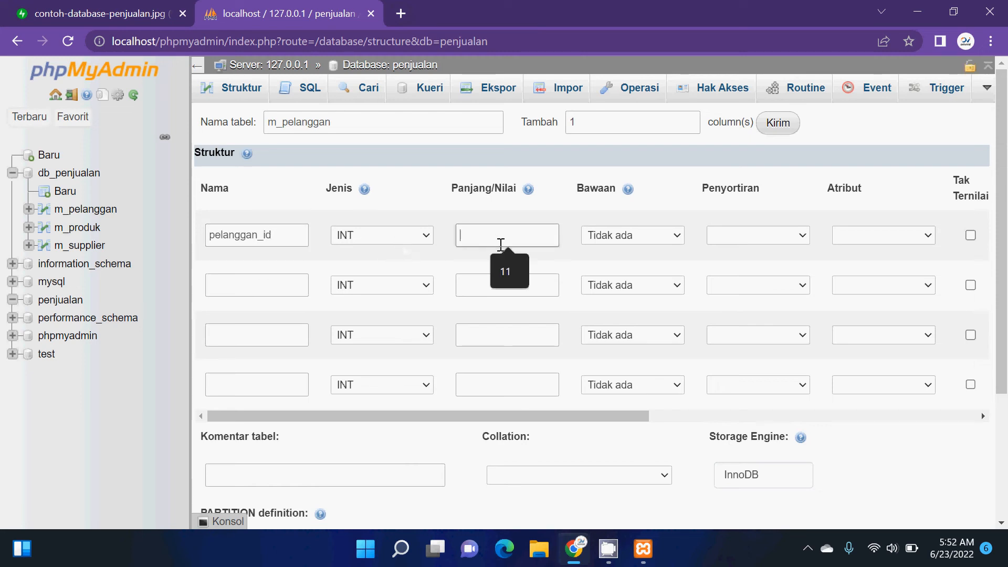
type("11")
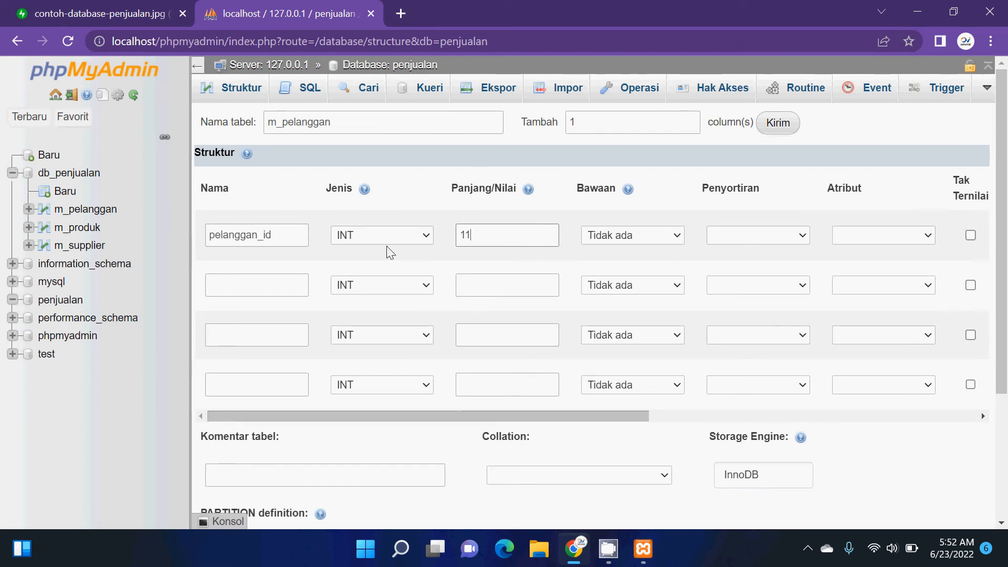
left_click(412, 237)
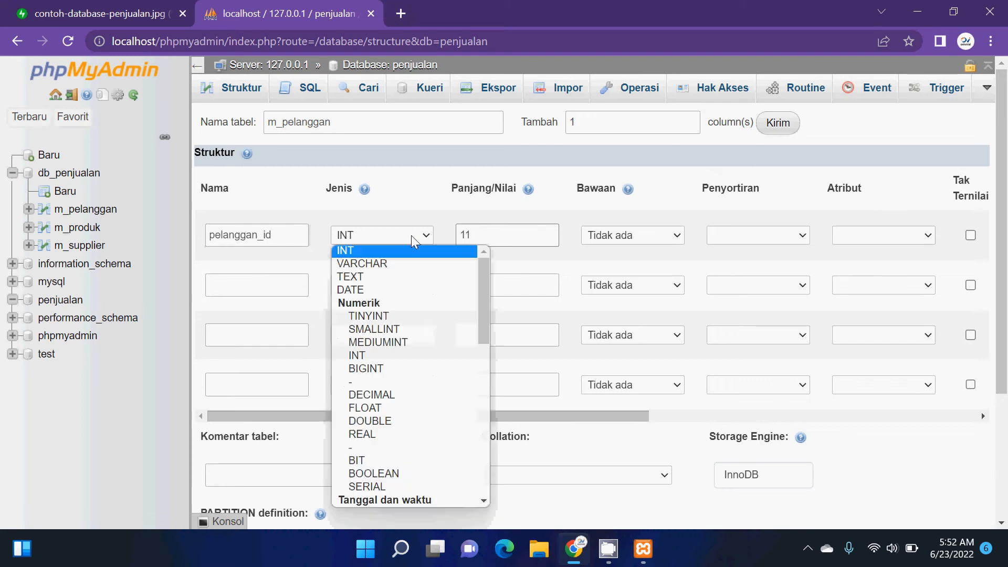
left_click(413, 264)
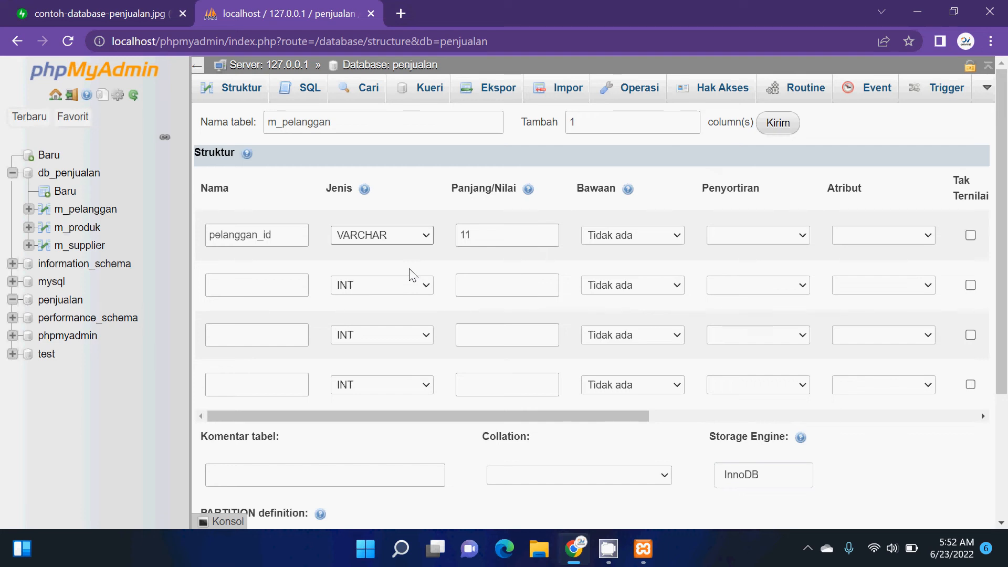
left_click(389, 233)
left_click(383, 251)
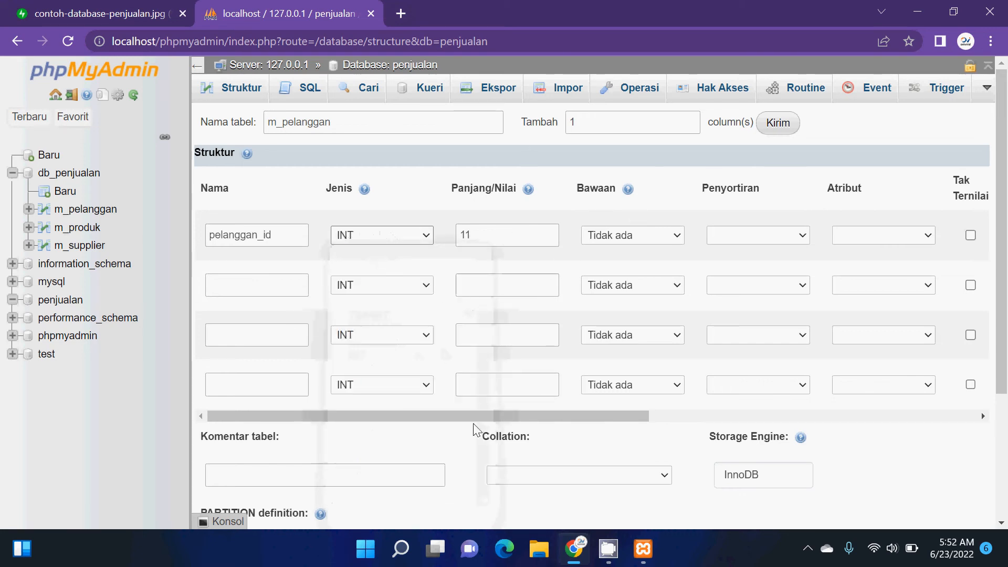
- Make pelanggan_id the PRIMARY index of the table and turn on auto increment for it
left_click_drag(474, 417, 709, 374)
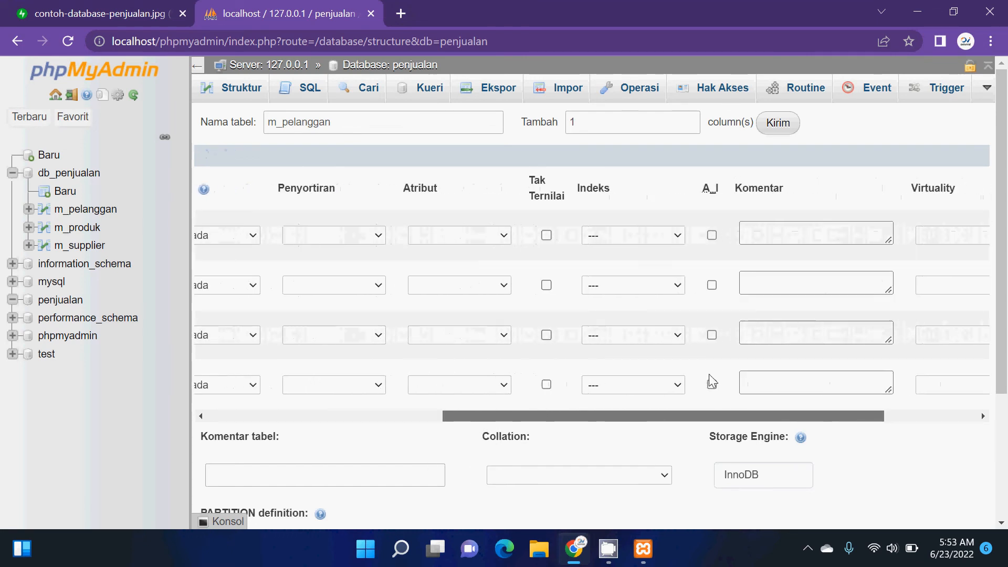
left_click(666, 235)
left_click(663, 263)
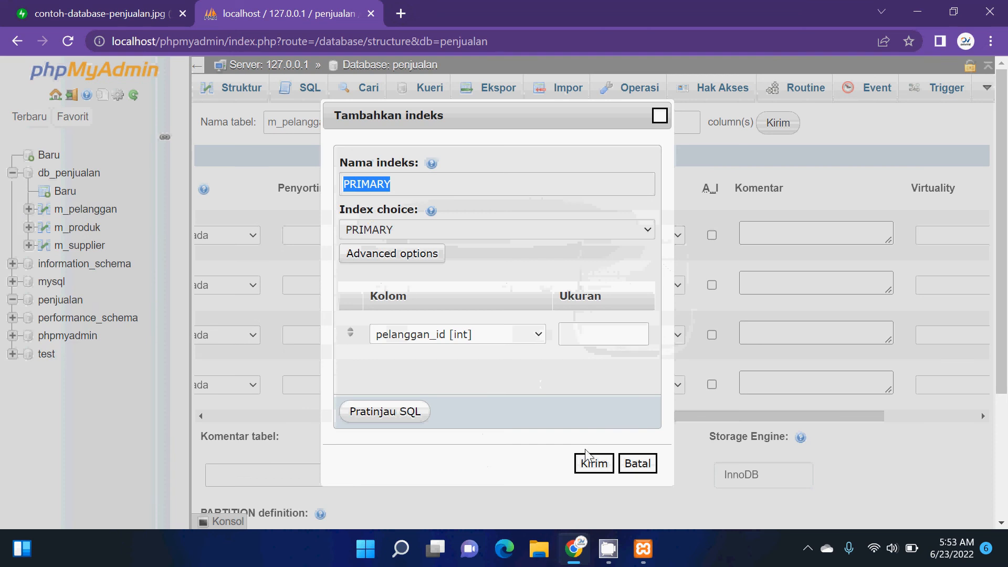
left_click(585, 469)
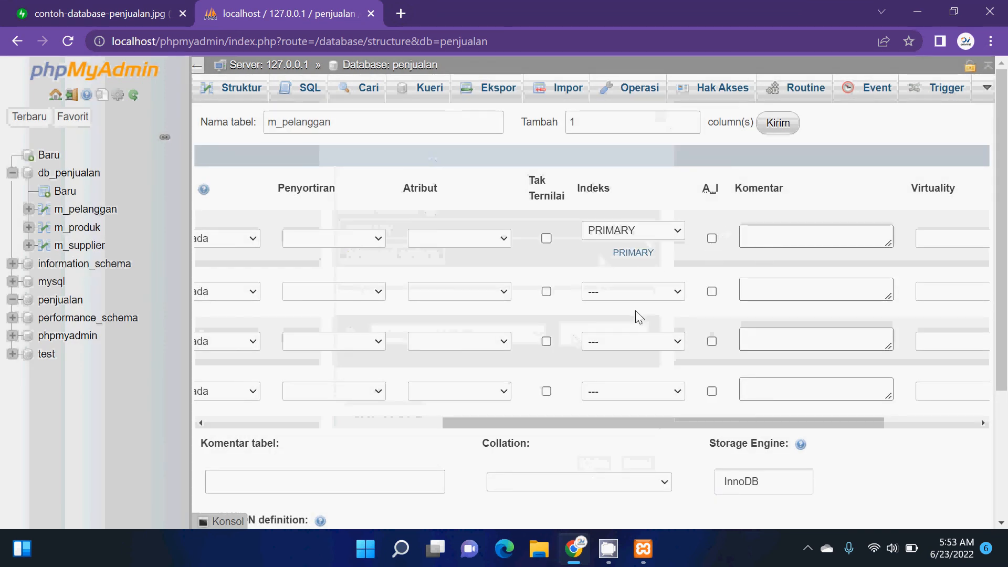
left_click(712, 239)
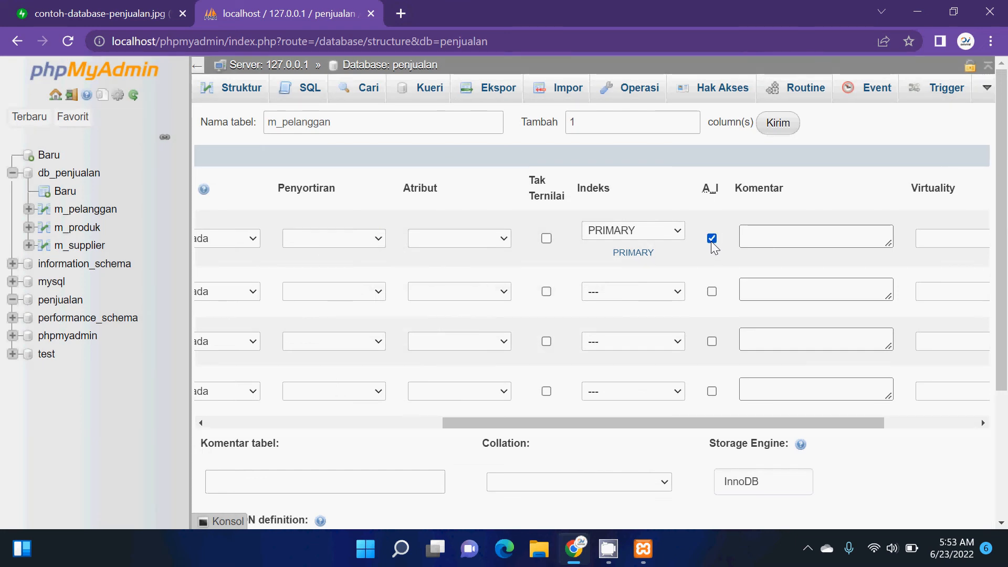
- Name the table's second column nama_pelanggan and set its type to VARCHAR
left_click_drag(560, 421, 259, 423)
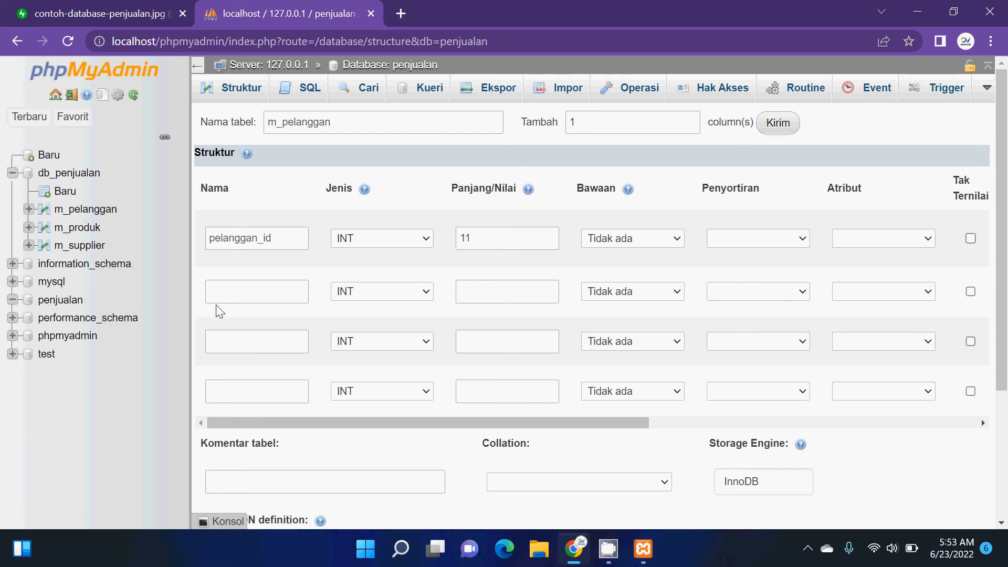
left_click(270, 293)
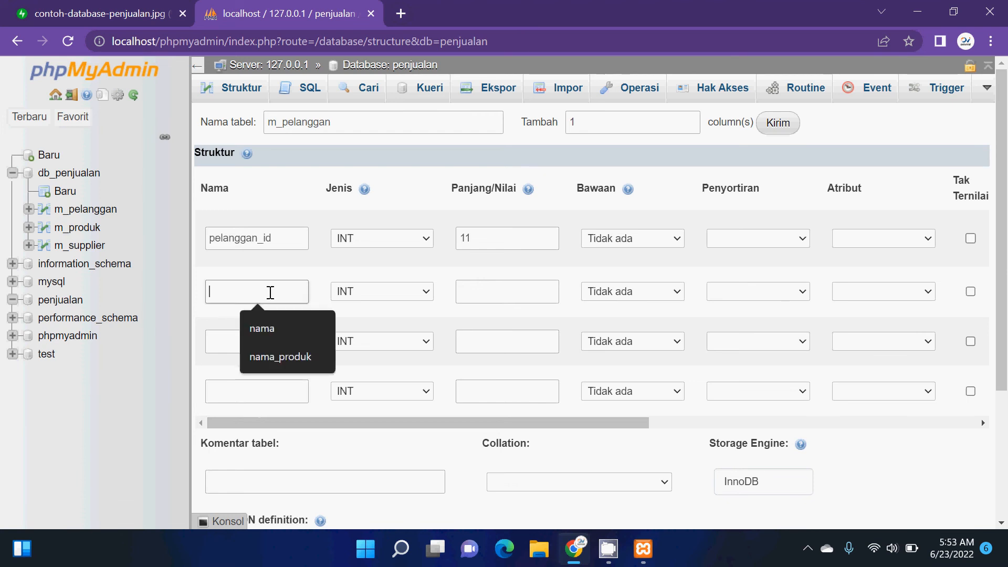
type("nama_pelanggan")
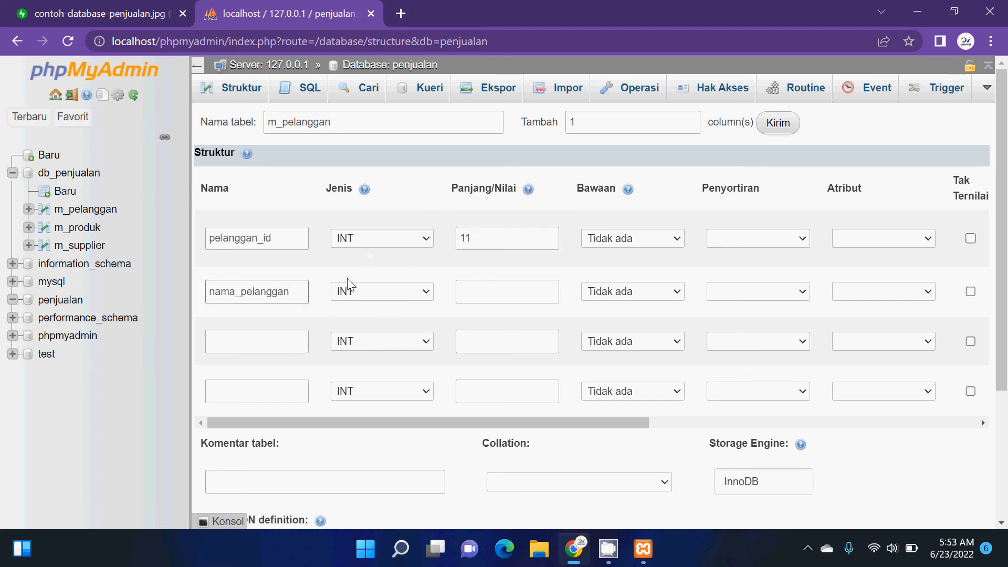
left_click(357, 289)
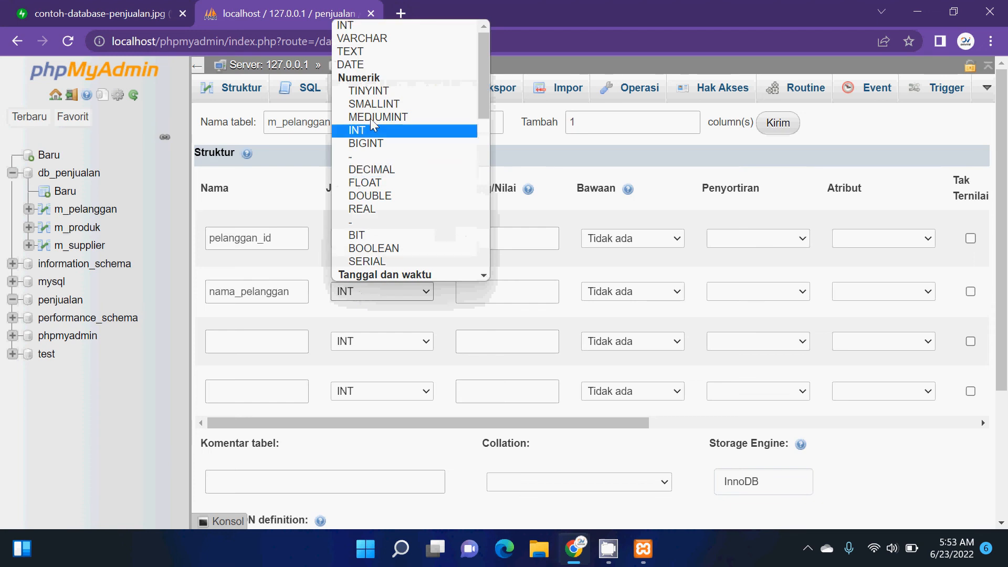
left_click(430, 39)
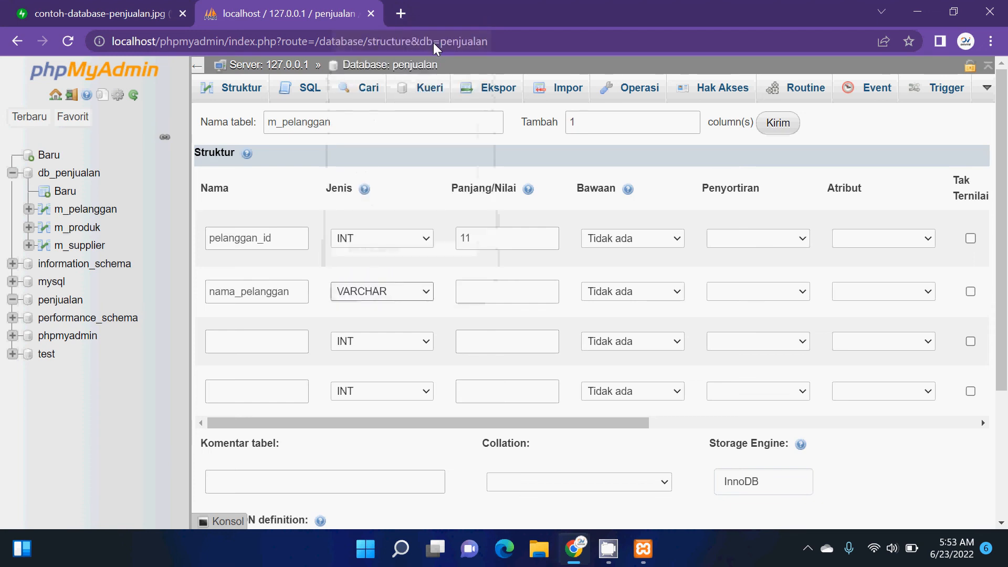
- Set the length of the nama_pelanggan column to 150
left_click(477, 298)
type("2")
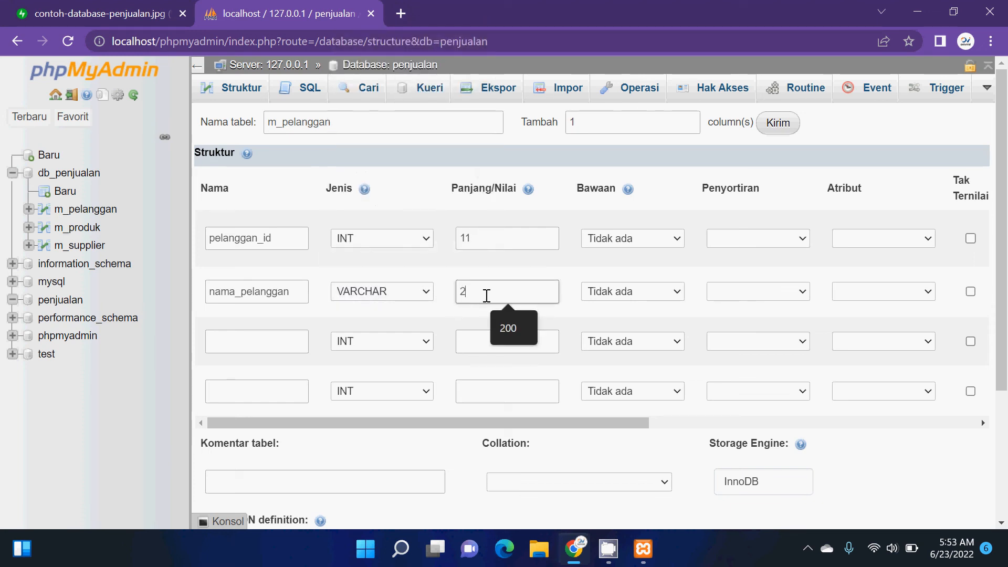
type("55")
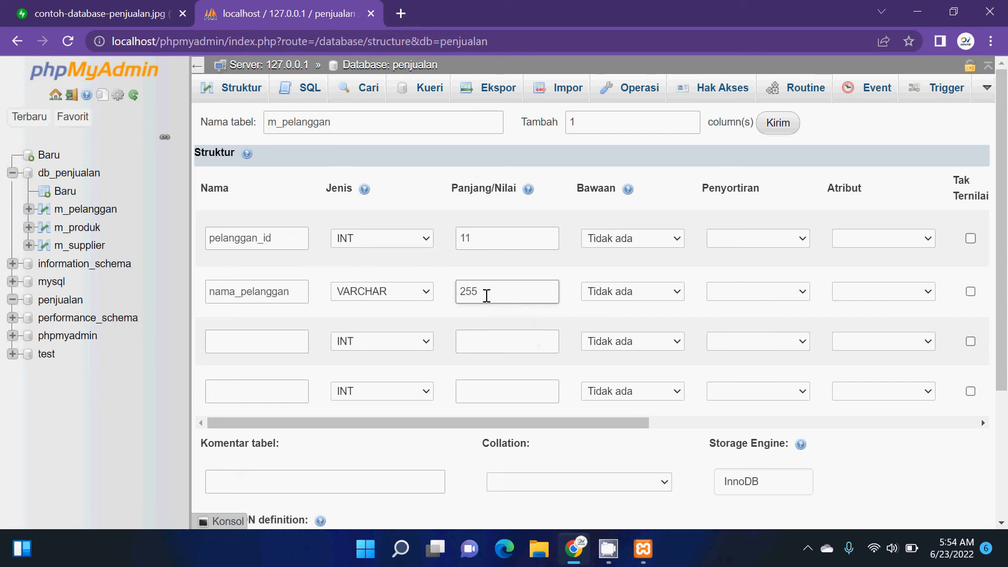
key("BackSpace")
key("BackSpace")
key("BackSpace")
type("150")
- Define the third column as telpon with type VARCHAR and length 100
left_click(283, 339)
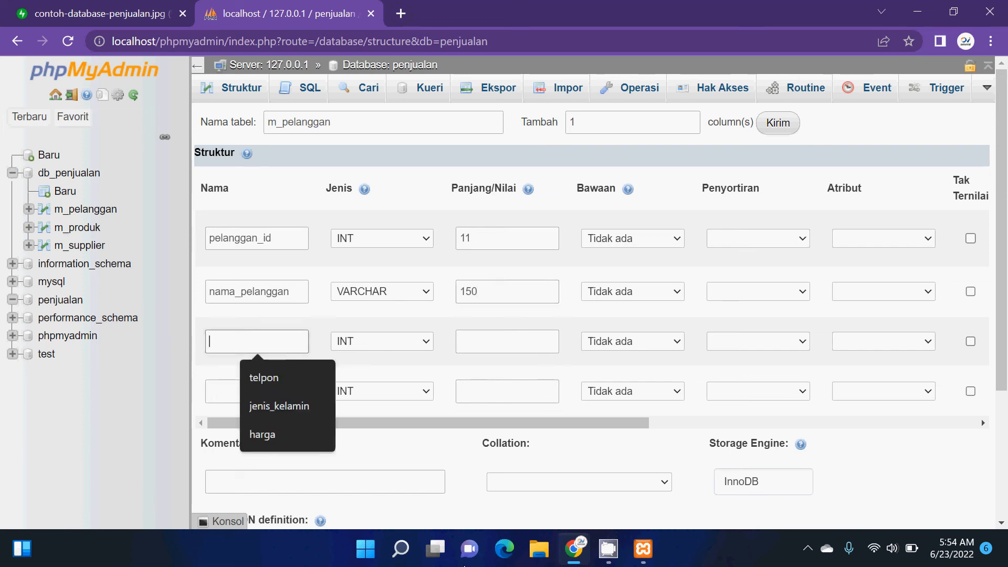
type("telpon")
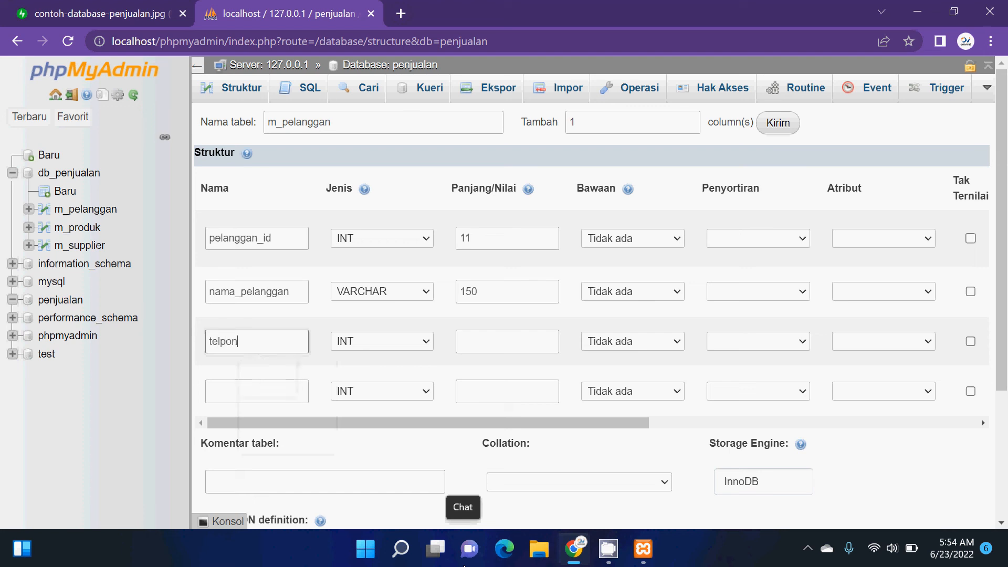
left_click(386, 342)
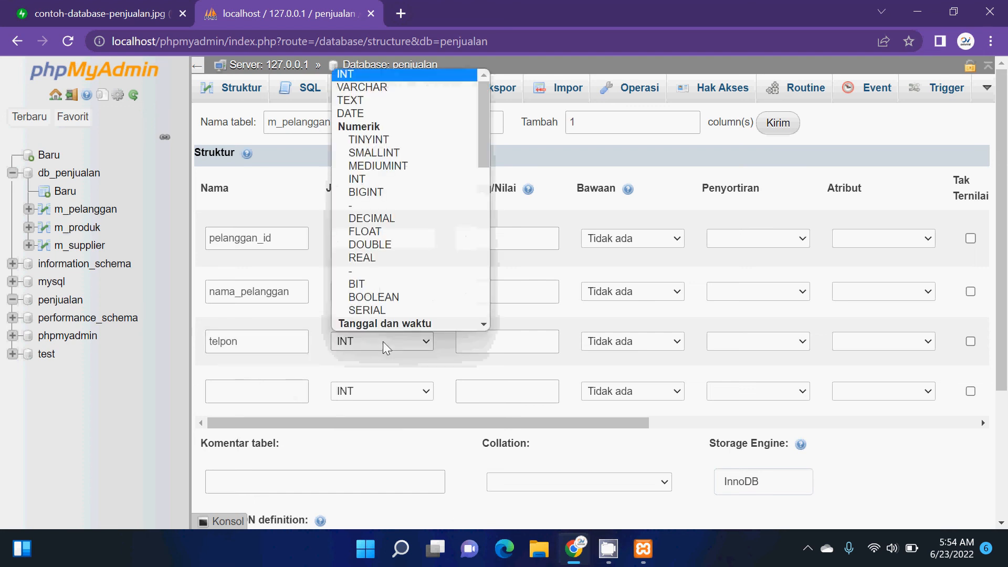
scroll(386, 274, "down", 1)
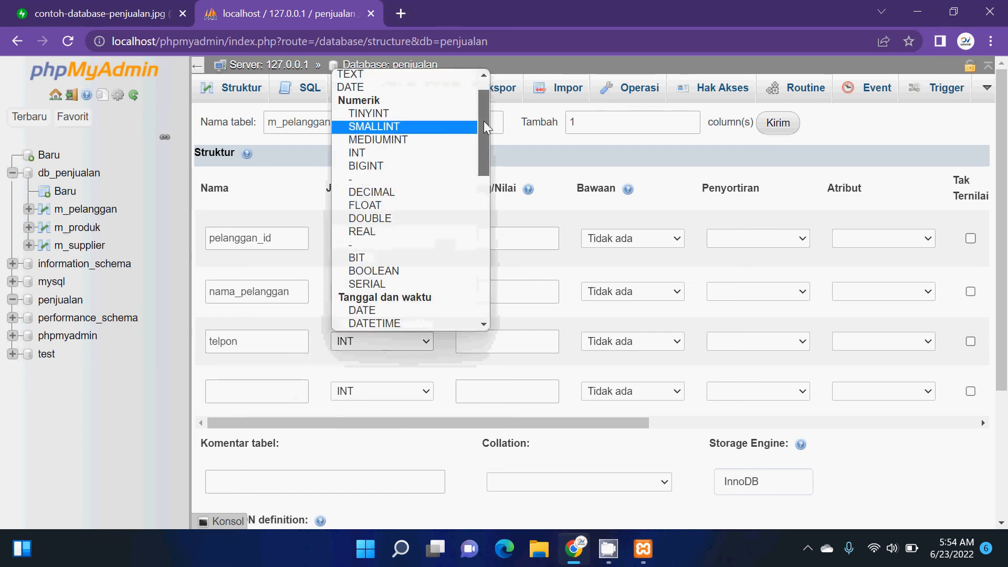
scroll(483, 103, "up", 1)
left_click(415, 87)
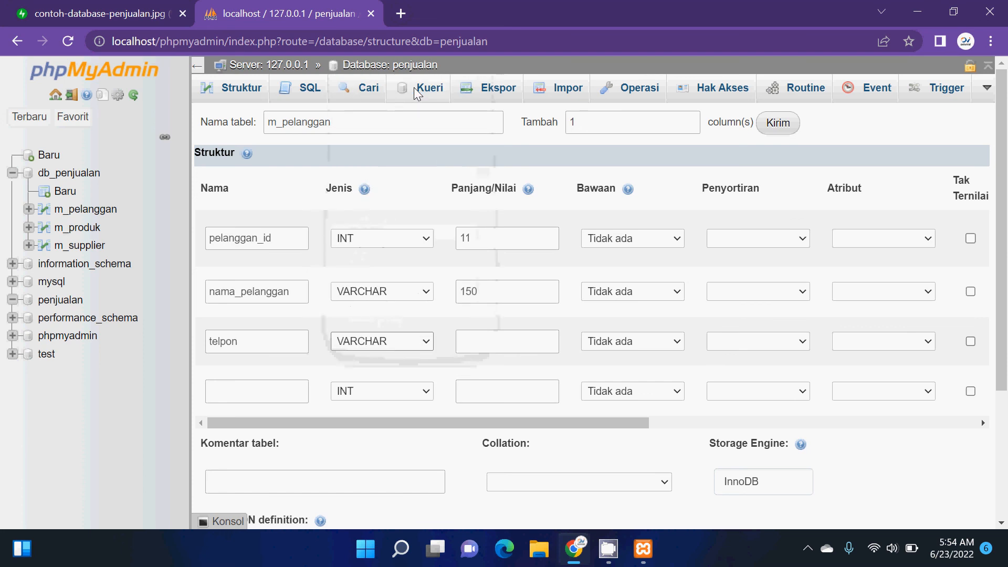
left_click(490, 347)
type("100")
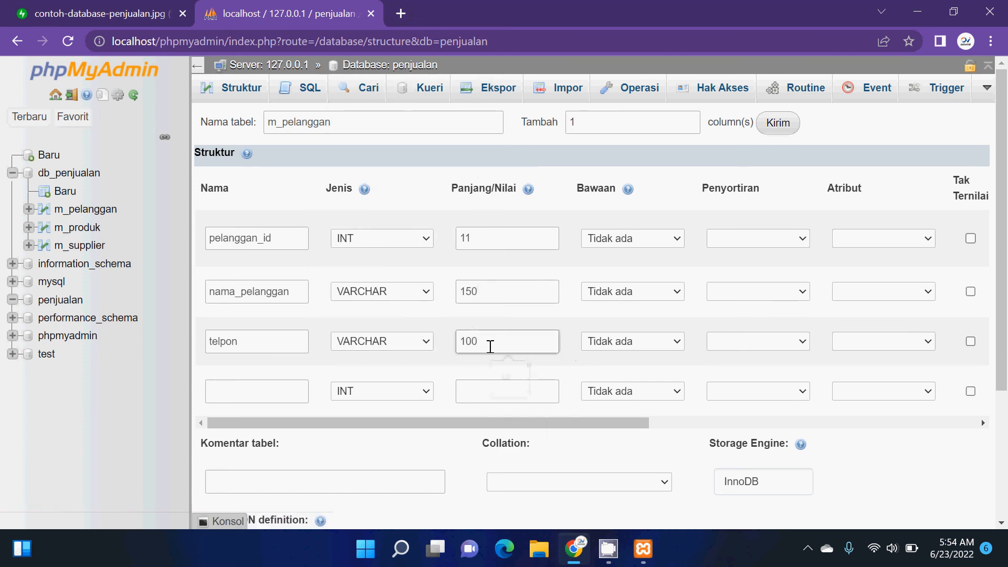
- Name the fourth column jenis_kelamin and set its type to ENUM
left_click(274, 388)
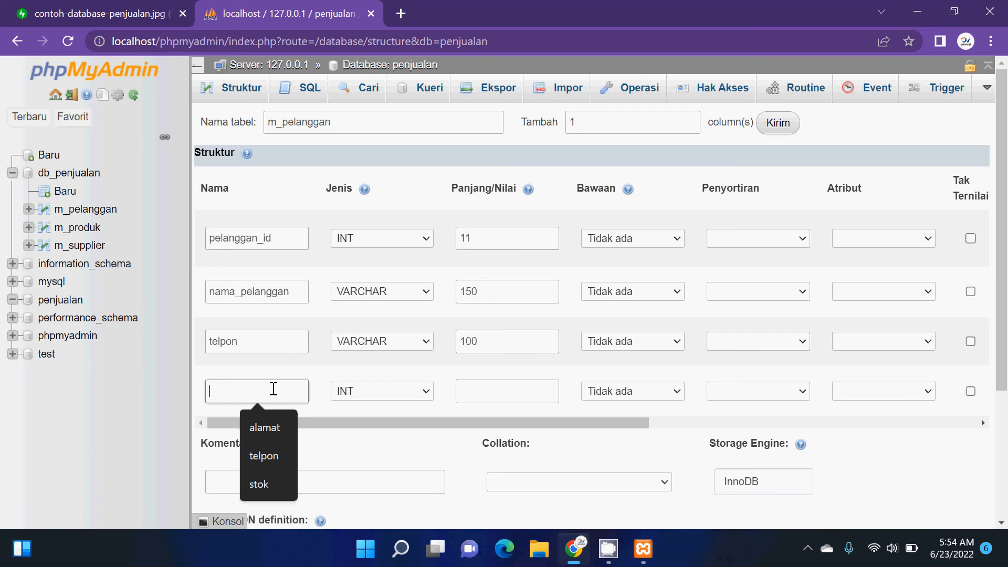
type("alamat")
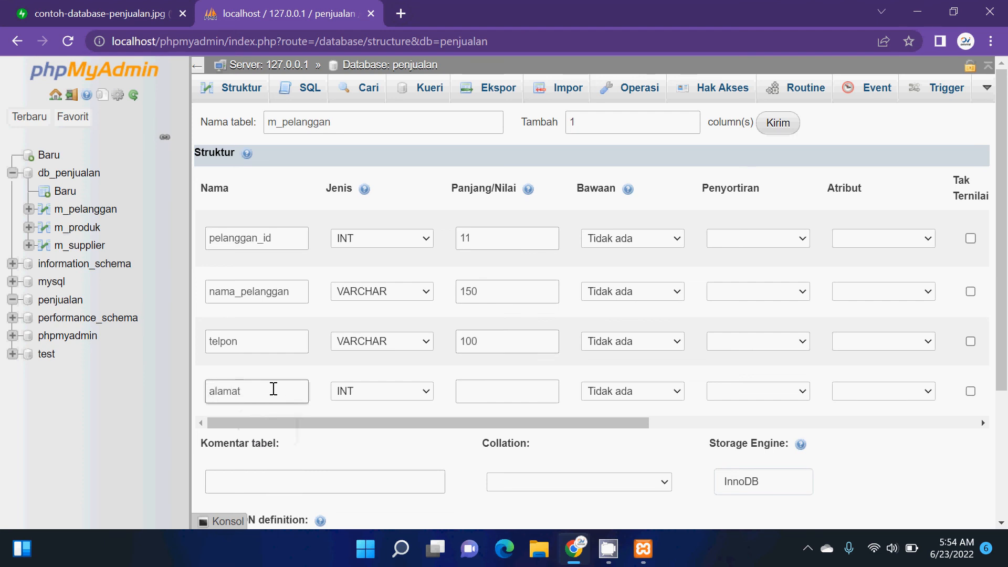
key("BackSpace")
key("BackSpace")
key("BackSpace")
key("BackSpace")
key("BackSpace")
key("BackSpace")
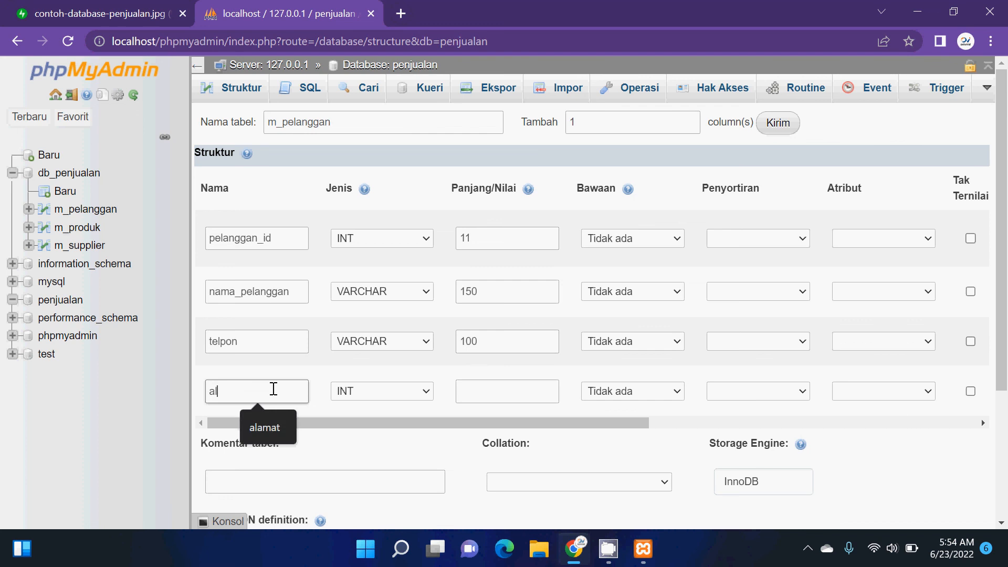
type("jeni")
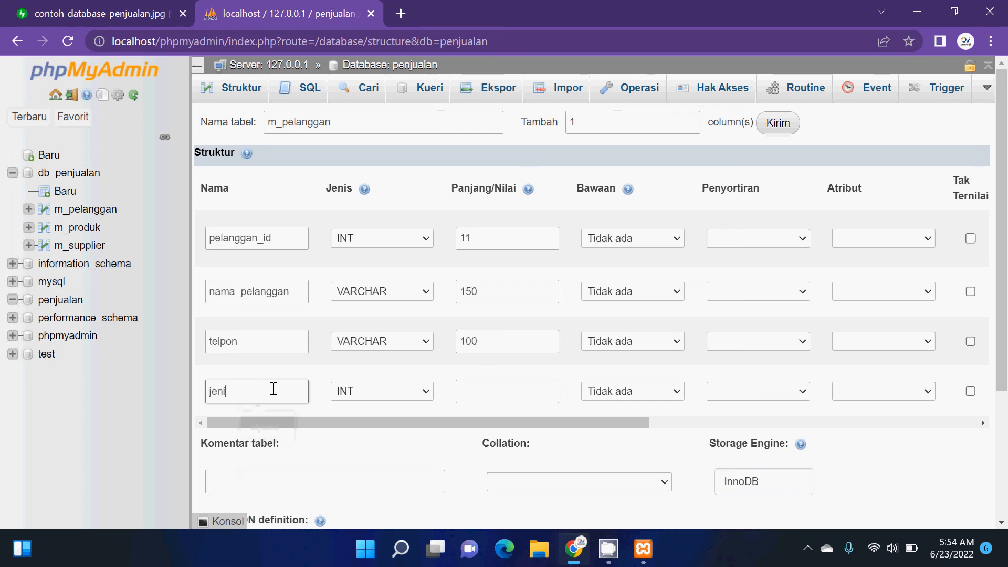
type("s_kelamin")
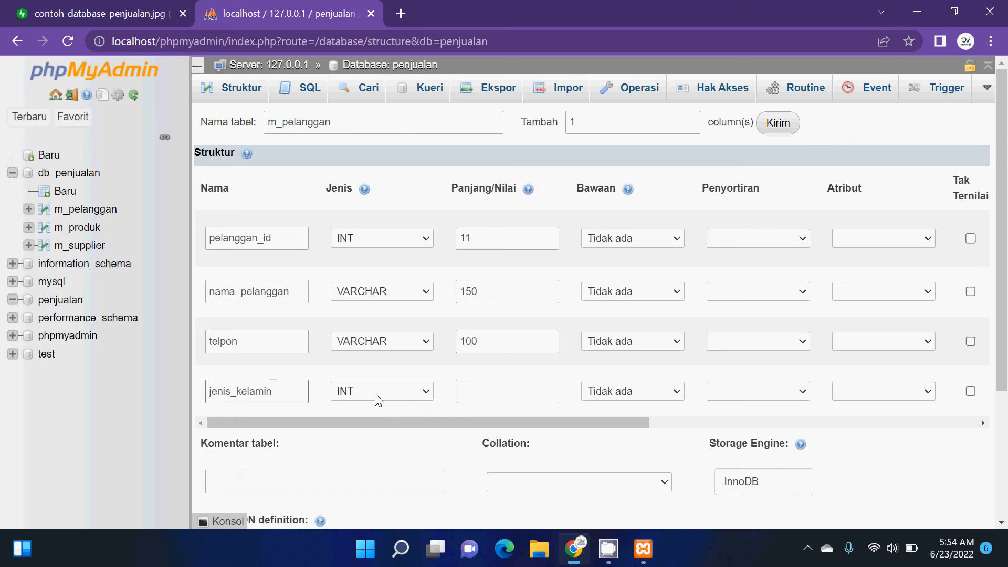
left_click(376, 394)
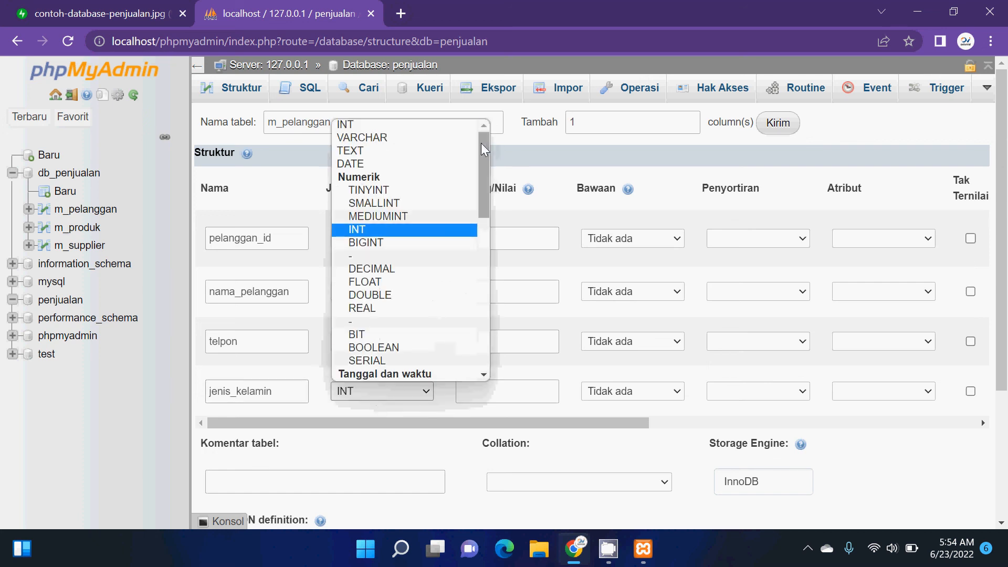
left_click_drag(481, 143, 494, 280)
left_click(418, 257)
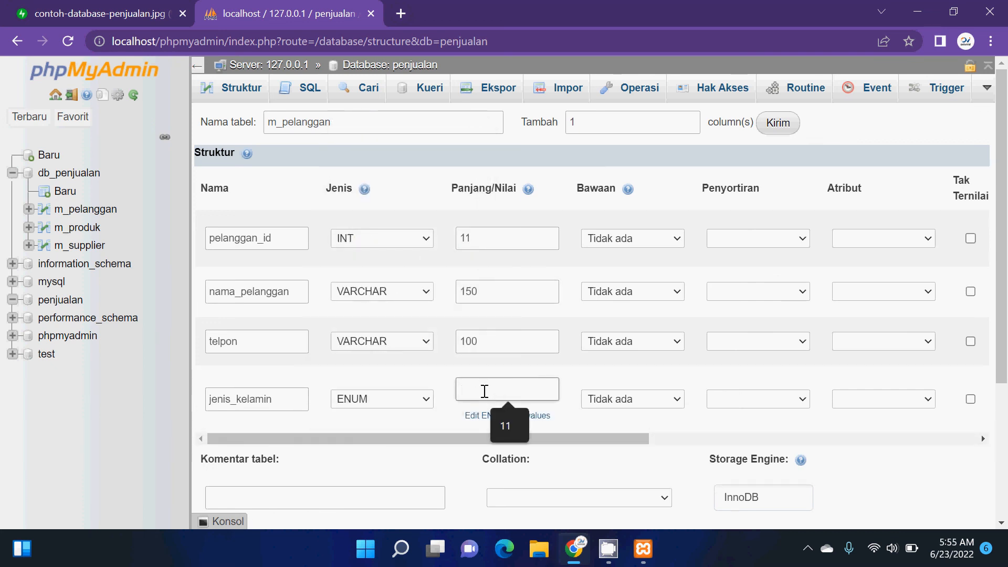
- Enter "Pria","Wanita" as the allowed ENUM values of the jenis_kelamin column
type("\"")
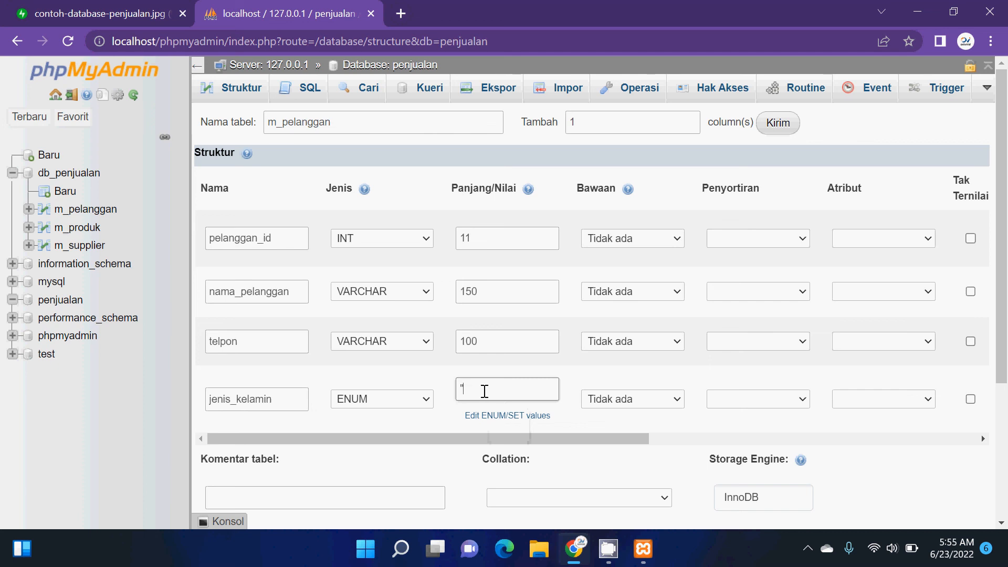
type("Pria\",\"Wanita\"")
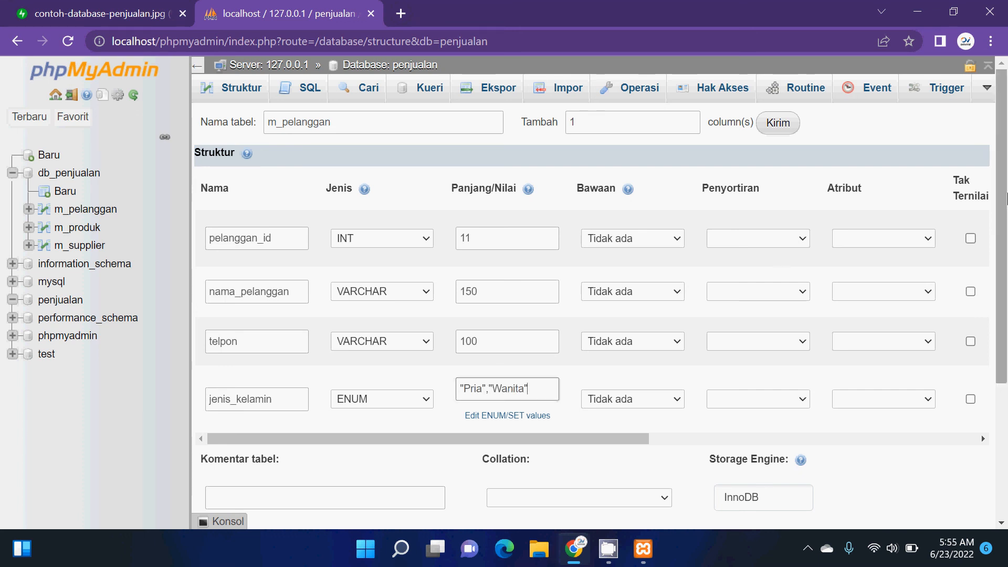
- Add 1 more column to the m_pelanggan table definition
mouse_move(1007, 193)
left_mouse_down()
mouse_move(1007, 240)
mouse_move(1007, 204)
left_mouse_up()
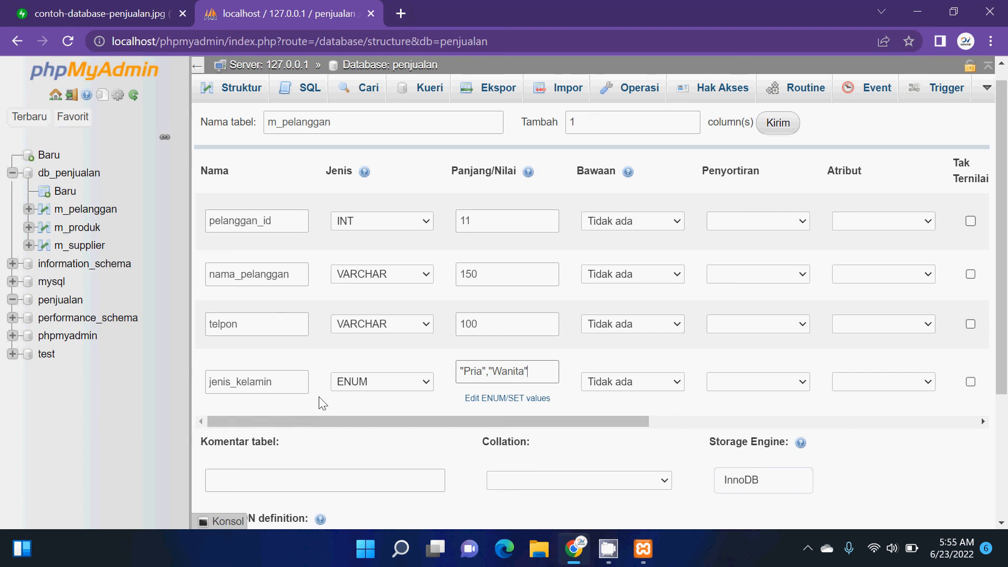
double_click(597, 126)
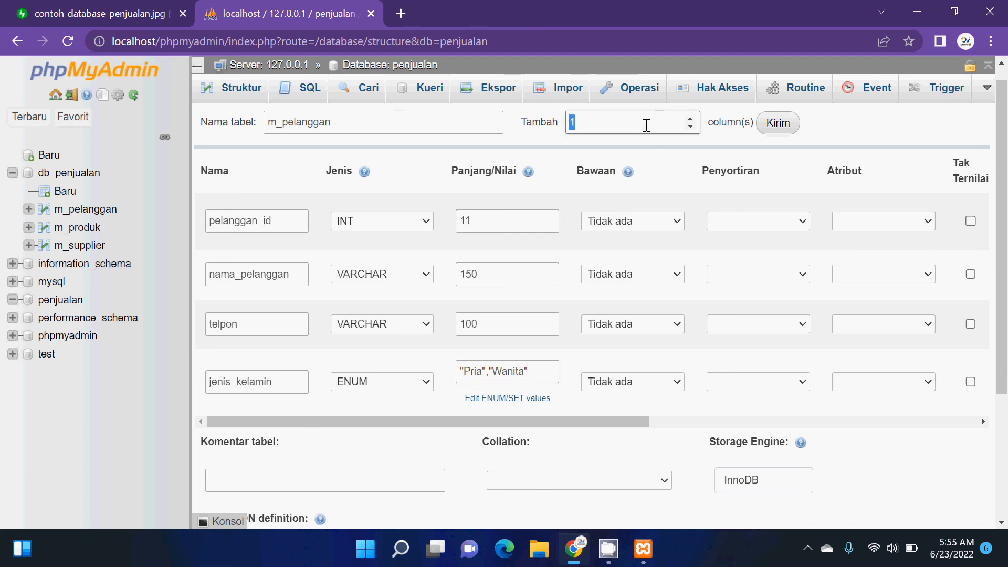
type("5")
key("BackSpace")
type("1")
left_click(778, 135)
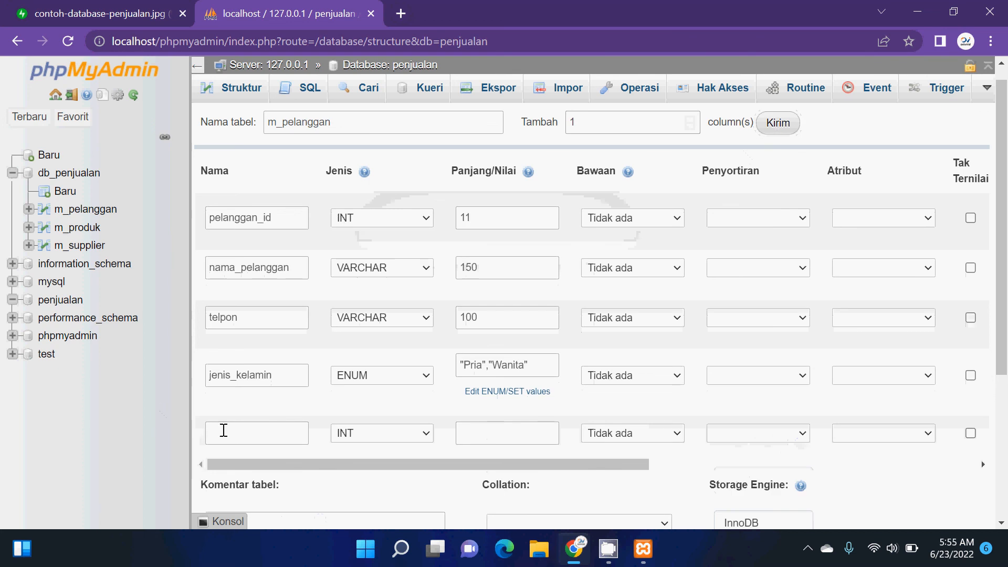
- Name the fifth column alamat and set its type to TEXT
left_click(223, 431)
type("a")
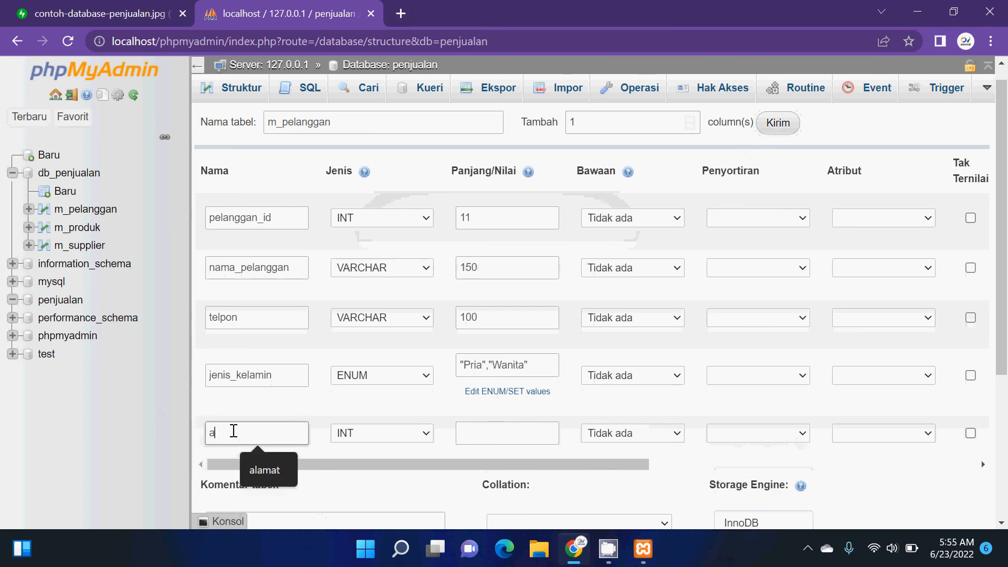
type("lamat")
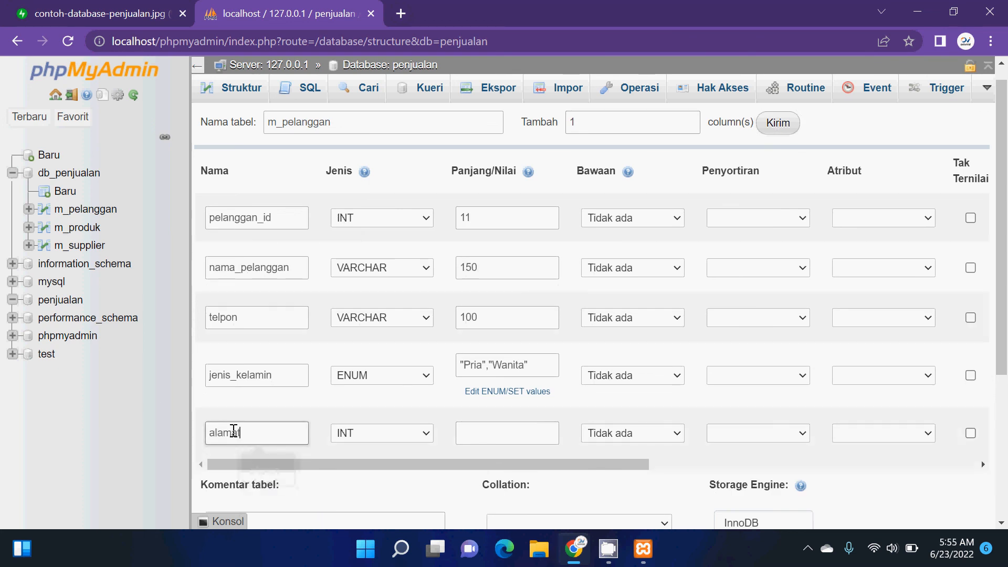
left_click(359, 440)
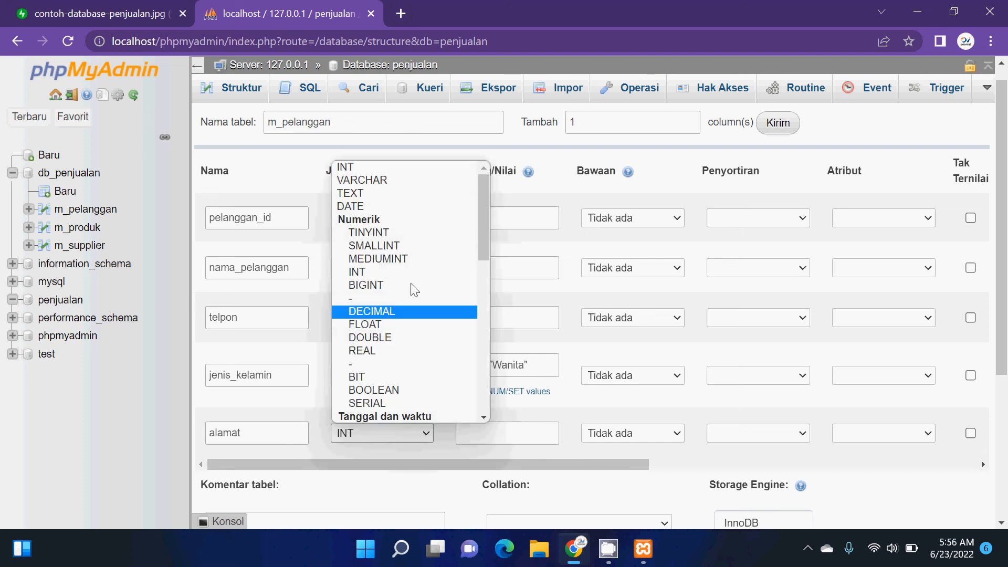
left_click(461, 201)
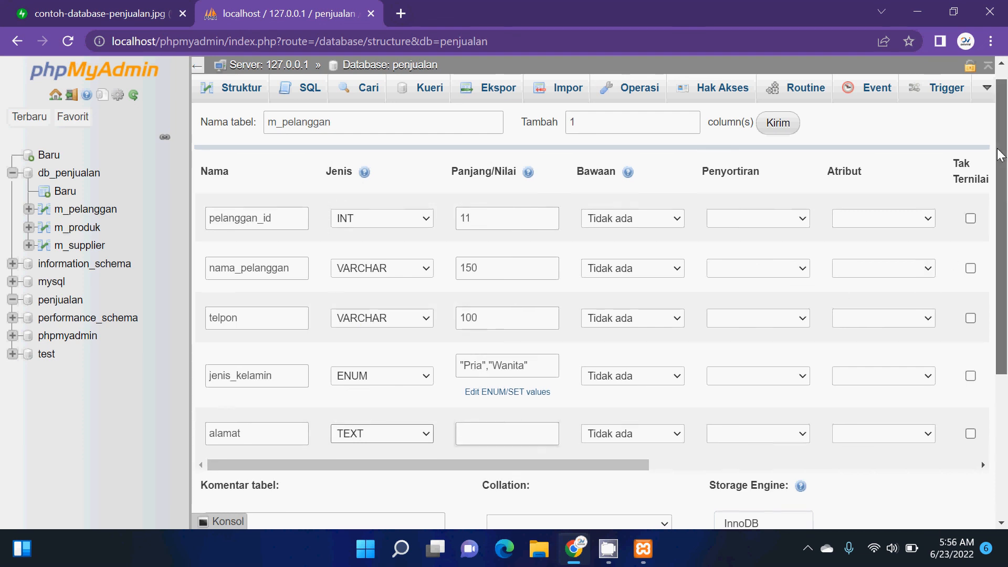
- Save the m_pelanggan table definition to create the table in the penjualan database
mouse_move(1001, 155)
left_mouse_down()
mouse_move(1004, 312)
mouse_move(1003, 160)
left_mouse_up()
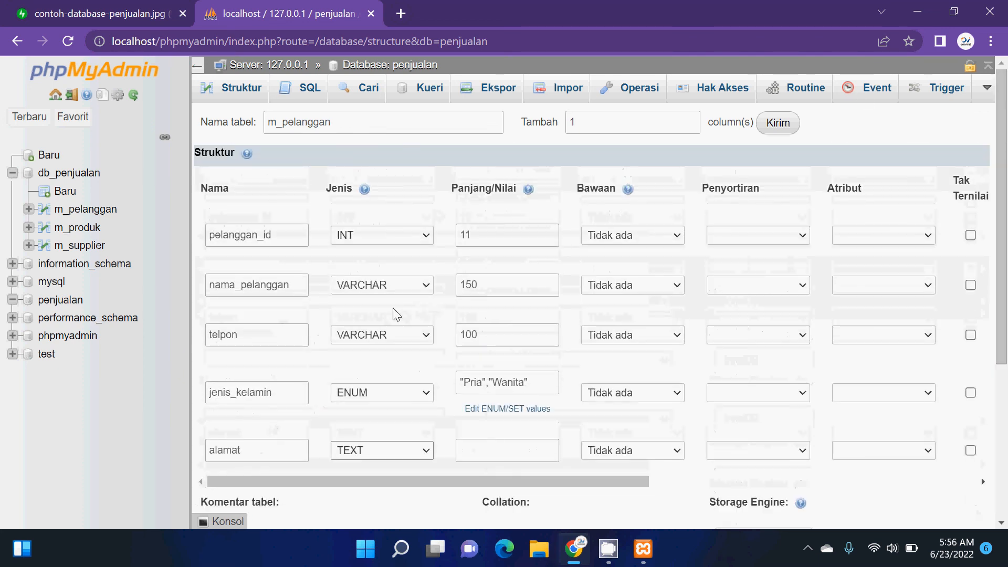
left_click(491, 292)
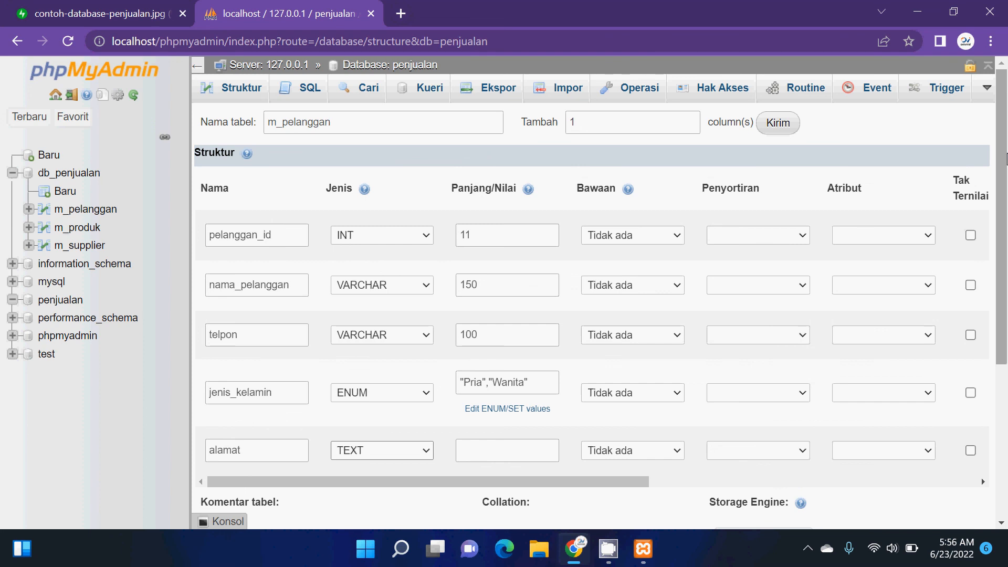
left_click_drag(1006, 163, 1003, 315)
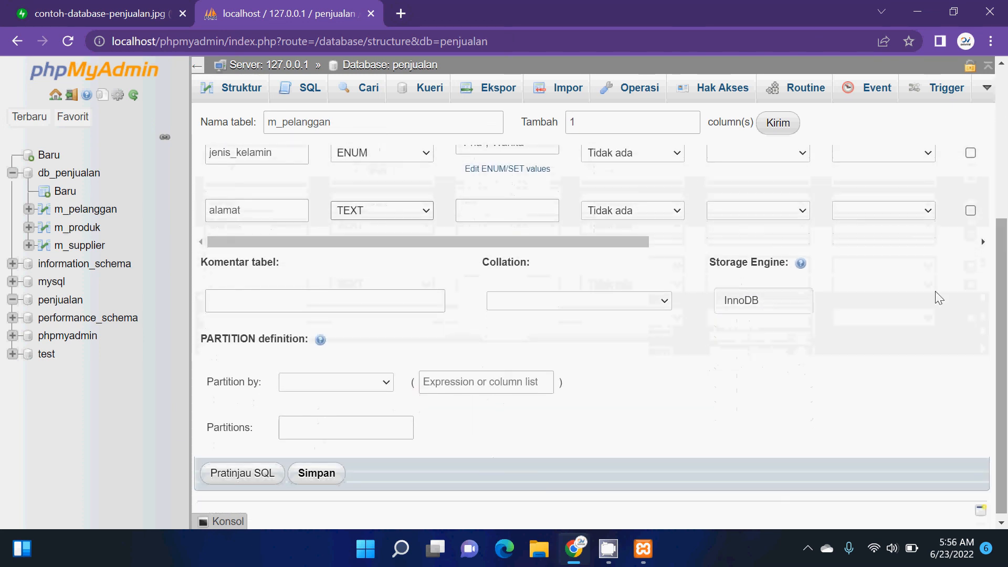
left_click(332, 478)
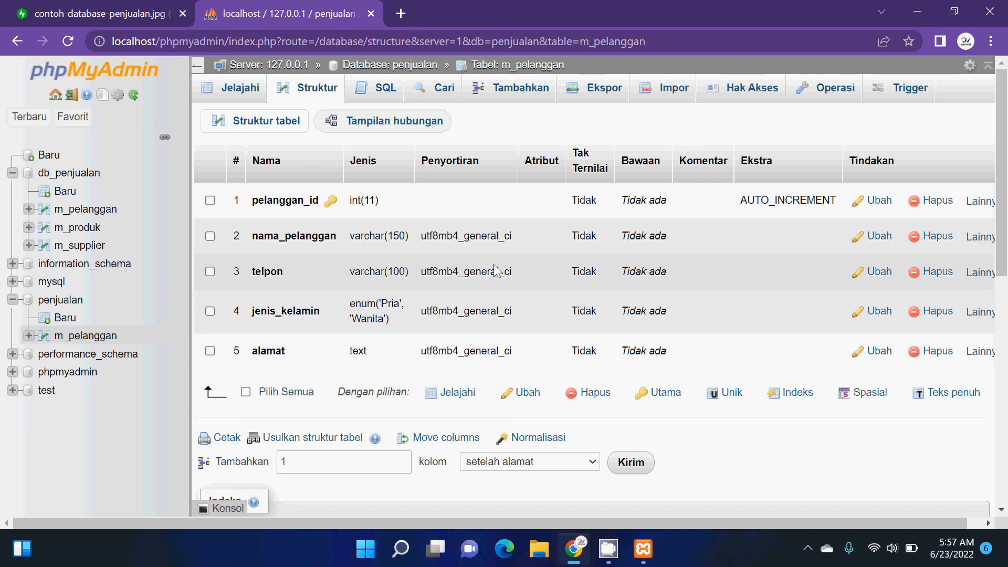
mouse_move(608, 549)
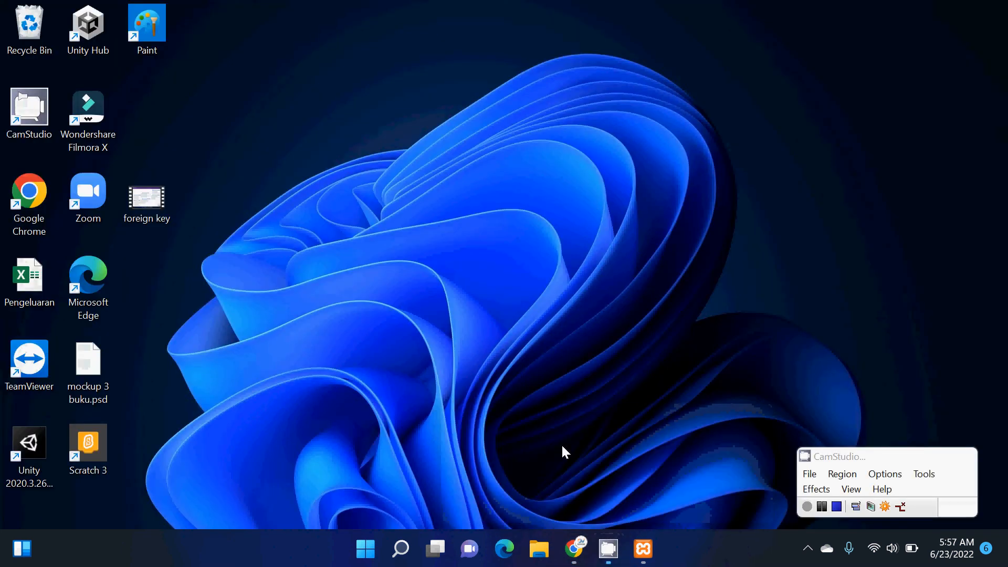
left_click(561, 443)
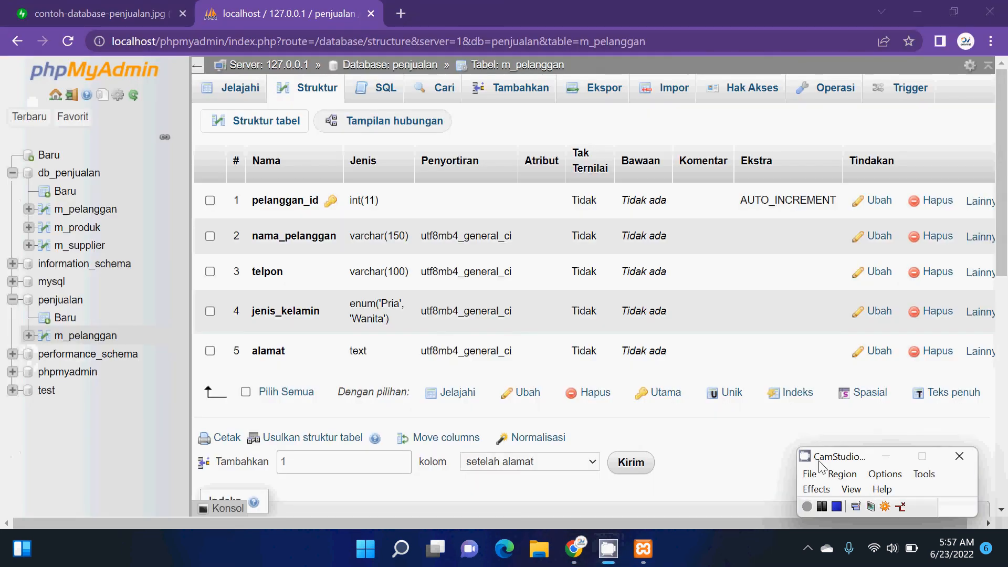